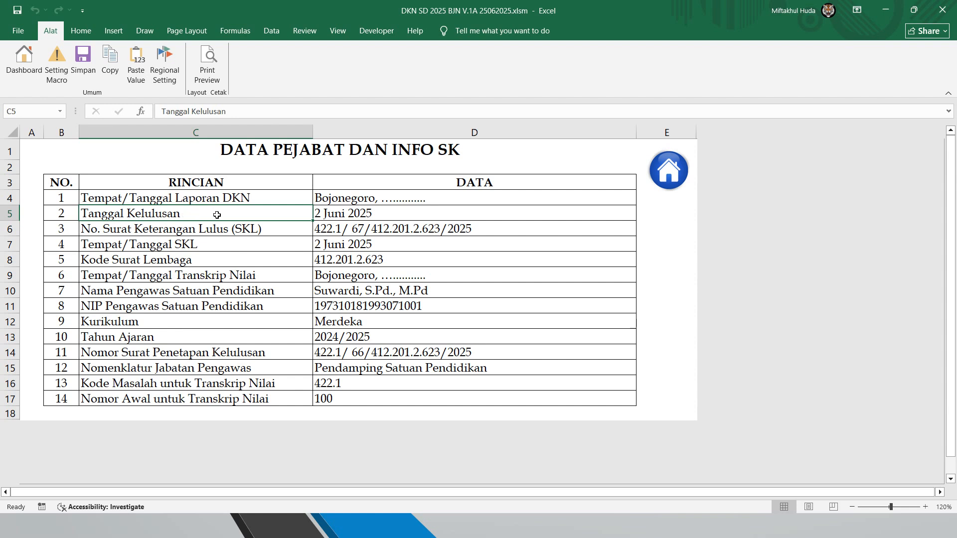
# Examine the graduation date, SKL number and date, institution letter code, and transcript place/date entries in the officials and decree data.
pyautogui.click(367, 217)
pyautogui.click(236, 233)
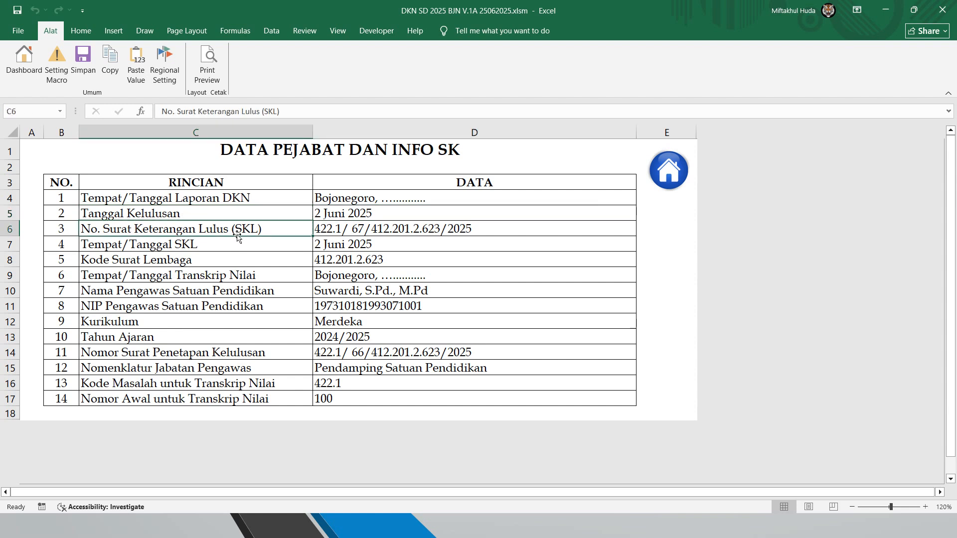
pyautogui.click(331, 233)
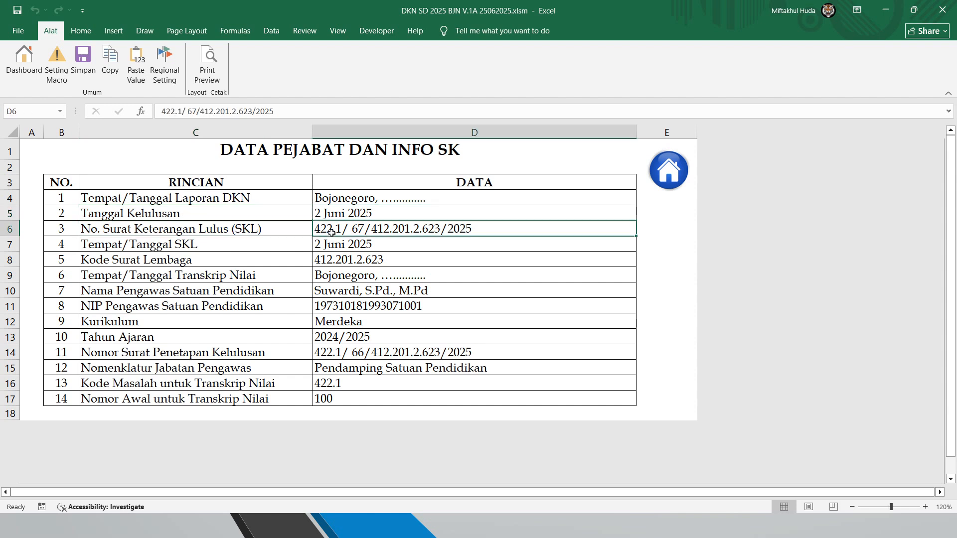
pyautogui.click(231, 247)
pyautogui.click(334, 245)
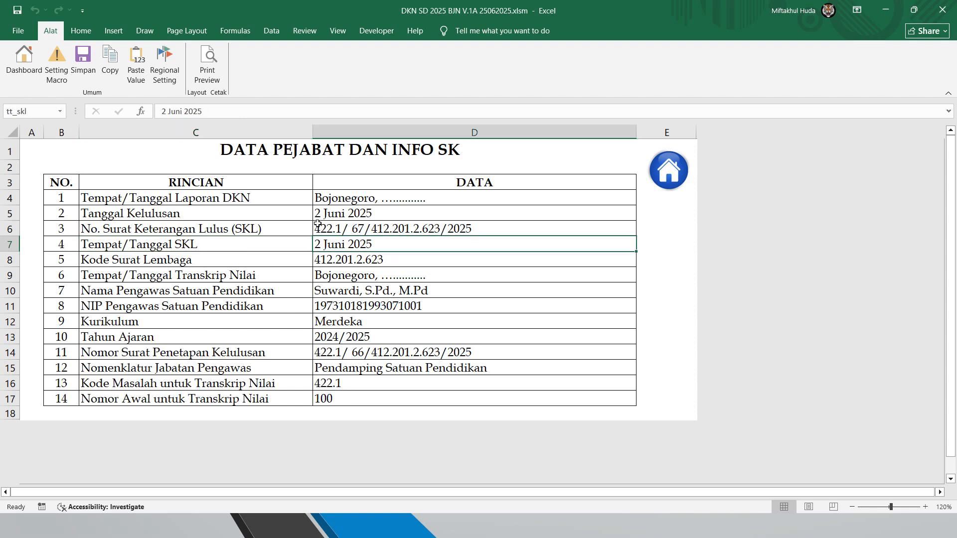
pyautogui.click(274, 225)
pyautogui.click(236, 261)
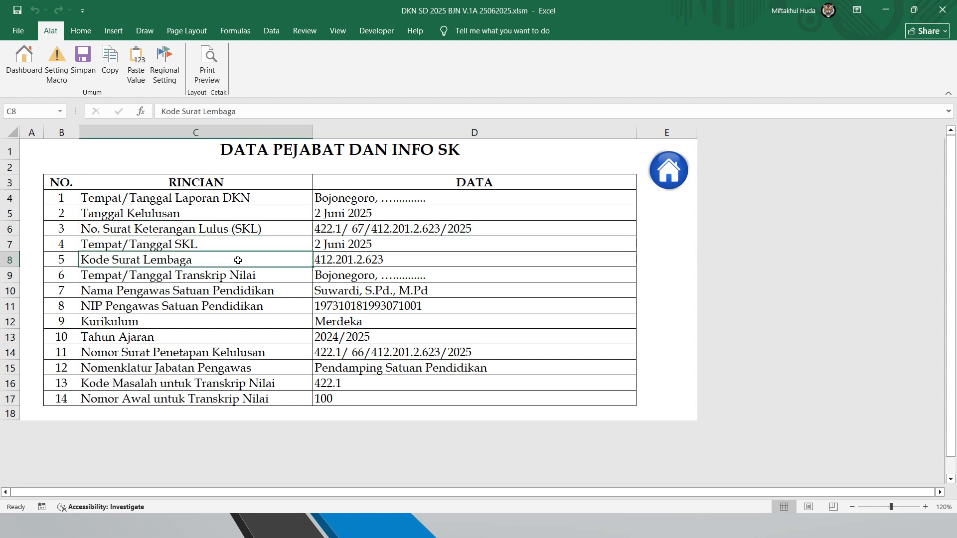
pyautogui.click(327, 263)
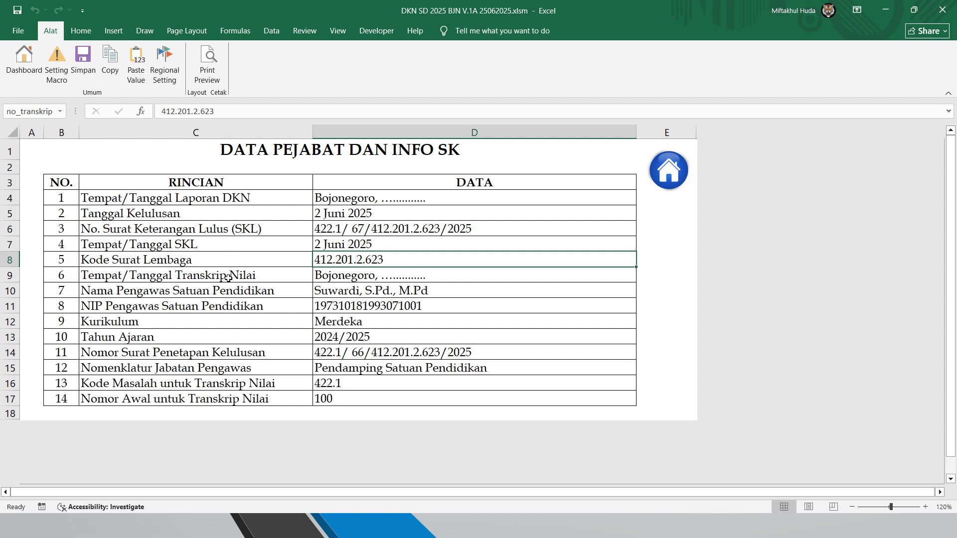
pyautogui.click(333, 279)
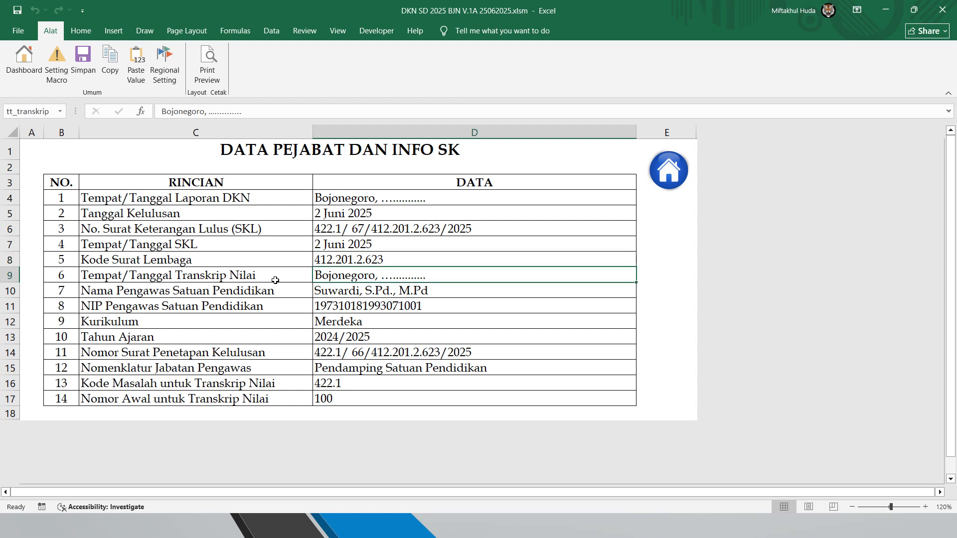
# Examine the supervisor's name and NIP entries together with the Kurikulum and Tahun Ajaran entries.
pyautogui.click(324, 291)
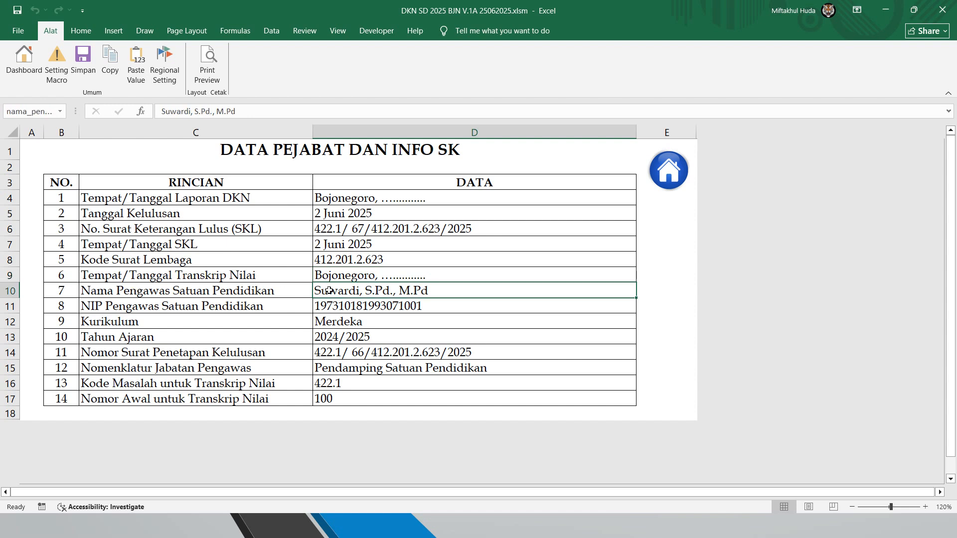
pyautogui.click(172, 307)
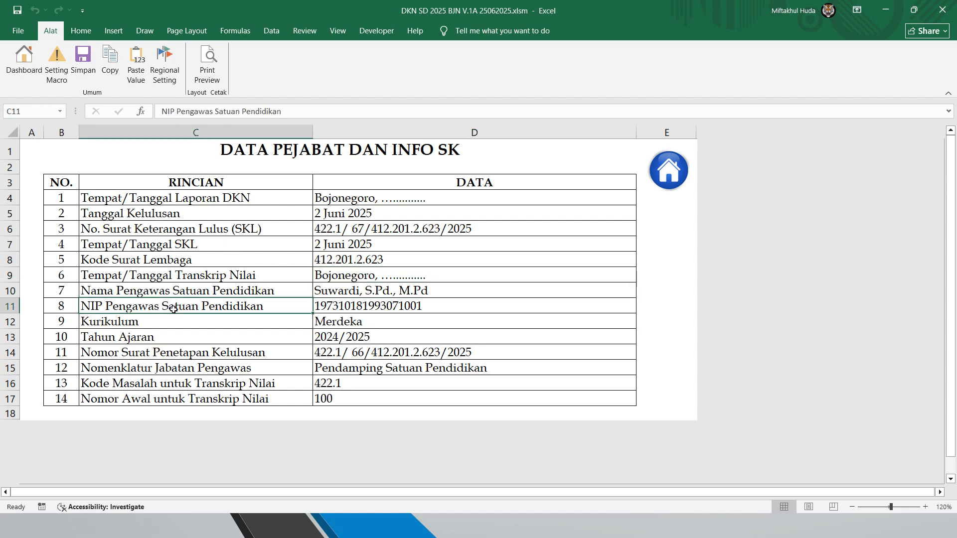
pyautogui.click(330, 307)
pyautogui.click(280, 322)
pyautogui.click(384, 327)
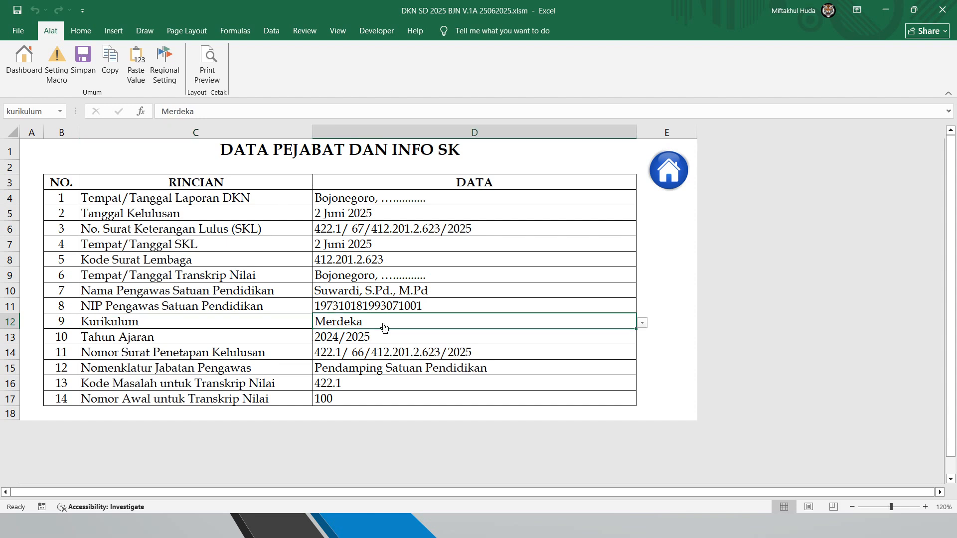
pyautogui.click(236, 338)
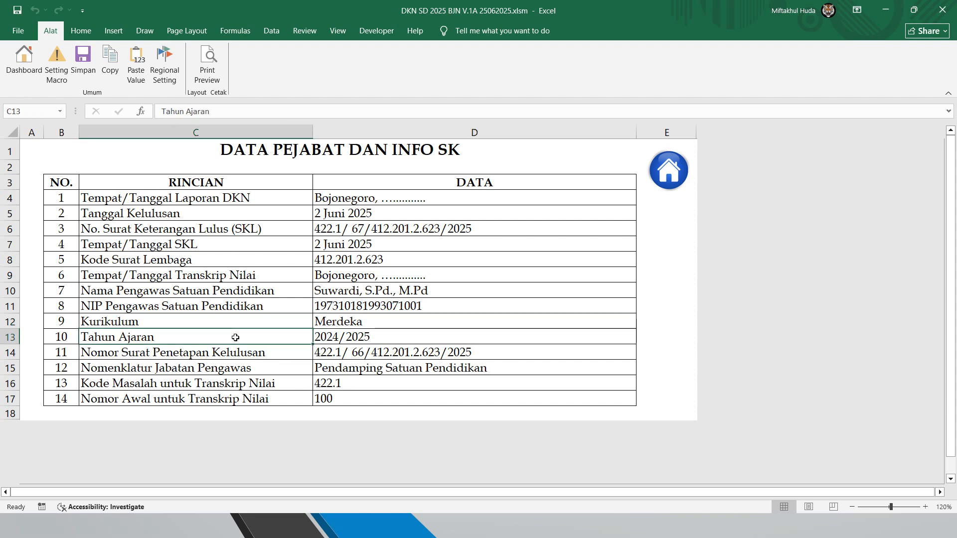
pyautogui.click(321, 338)
# Examine the graduation decree letter number and the supervisor's job title (Nomenklatur Jabatan Pengawas) entries.
pyautogui.click(254, 353)
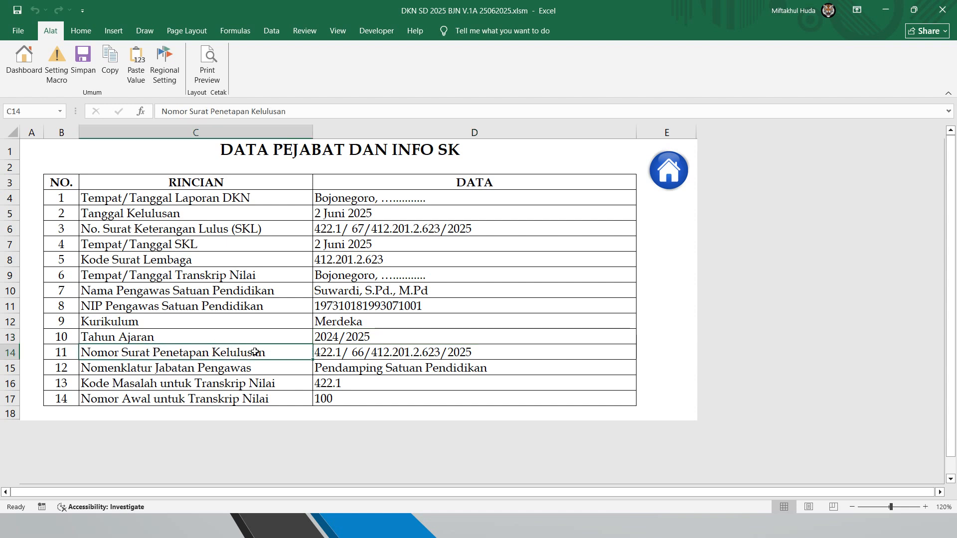
pyautogui.click(340, 354)
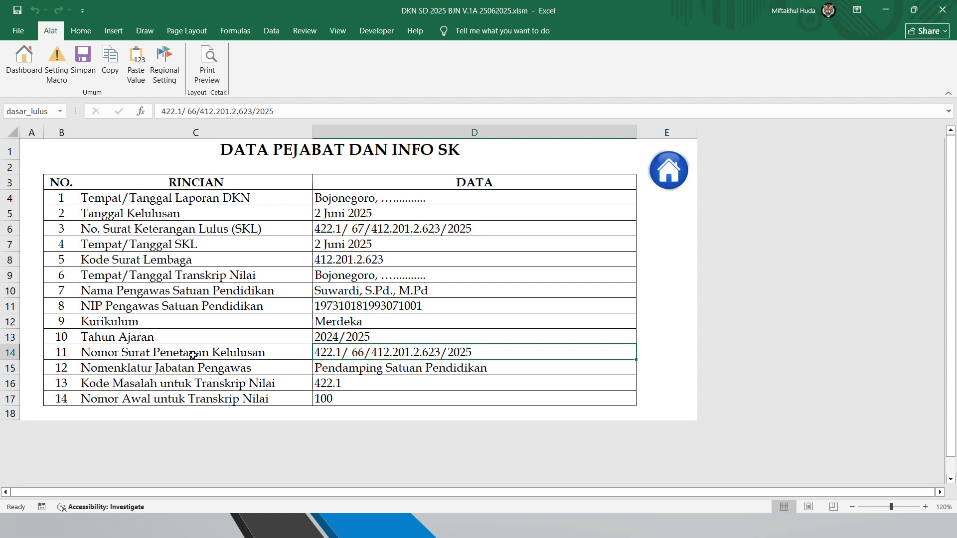
pyautogui.click(184, 367)
pyautogui.click(339, 363)
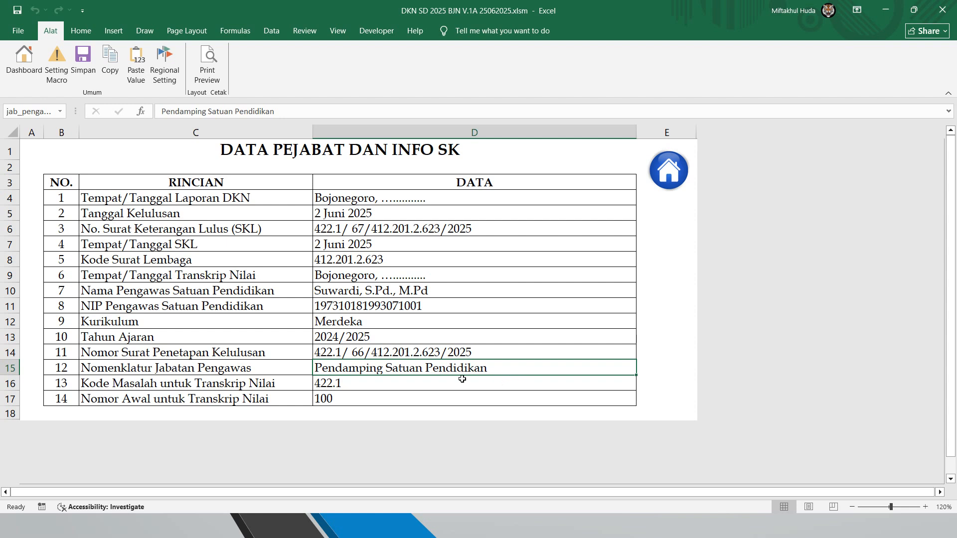
pyautogui.click(278, 369)
pyautogui.click(329, 369)
# Examine the Kode Masalah and Nomor Awal entries used for numbering the Transkrip Nilai.
pyautogui.click(350, 386)
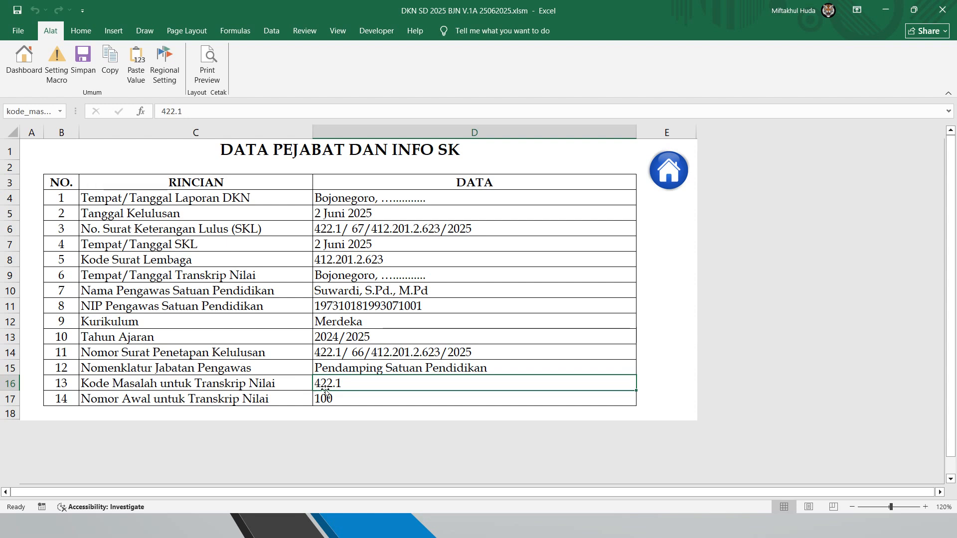
pyautogui.click(358, 385)
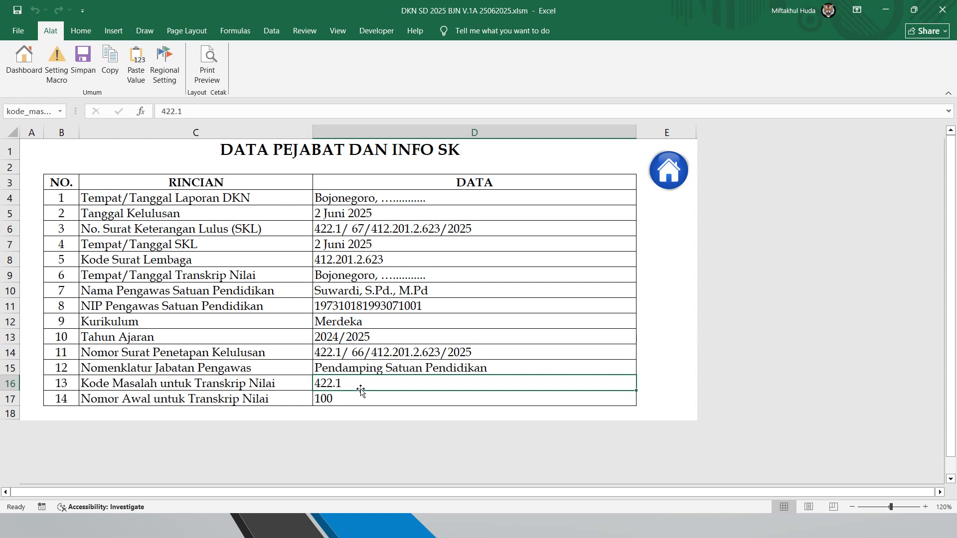
pyautogui.click(159, 401)
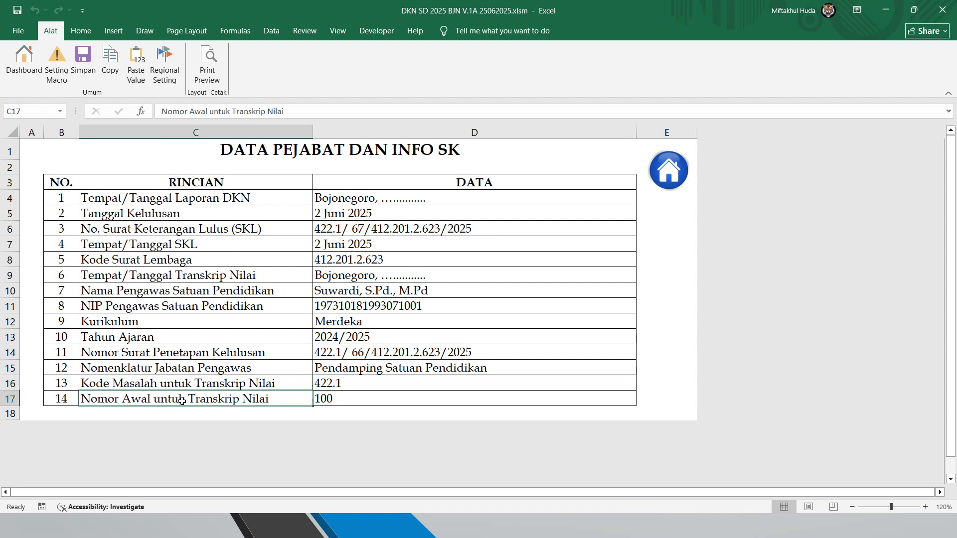
pyautogui.click(333, 399)
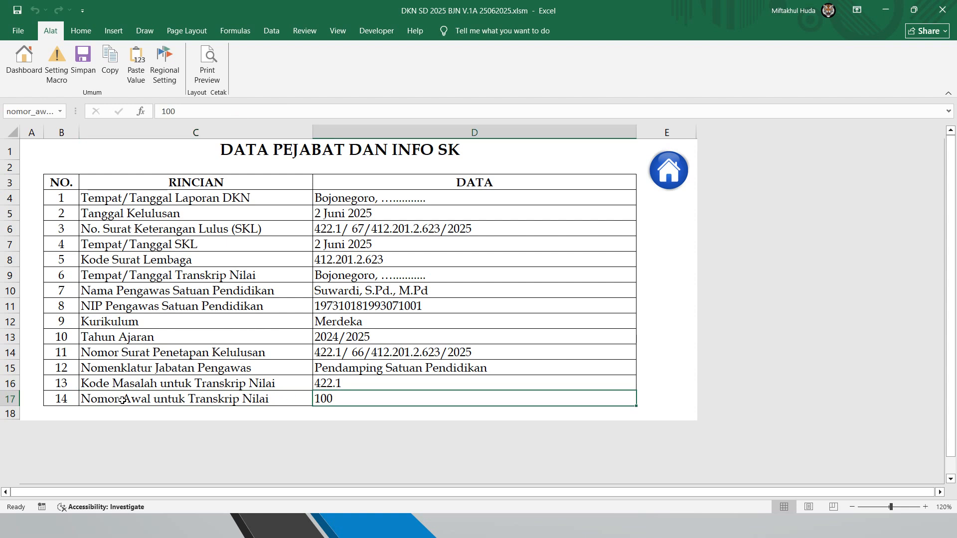
pyautogui.click(107, 401)
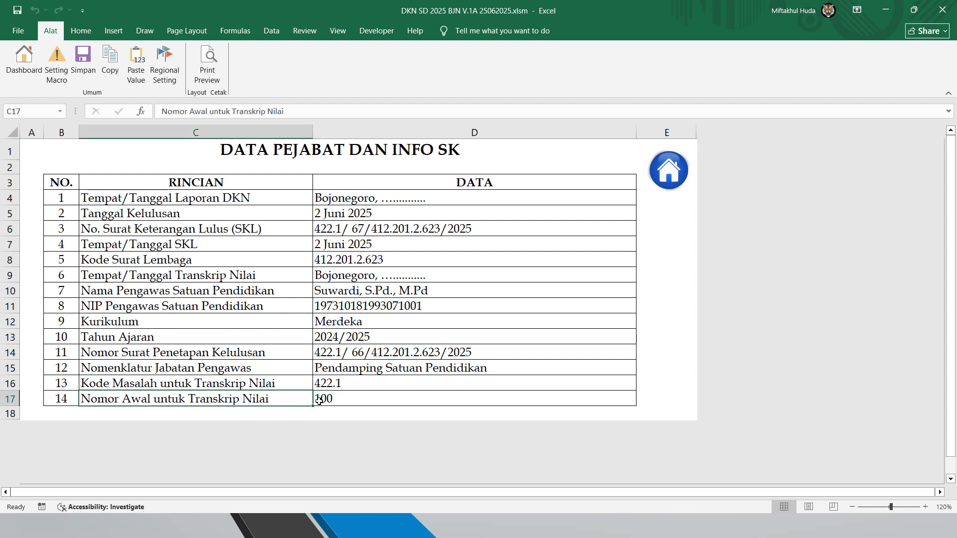
pyautogui.click(342, 398)
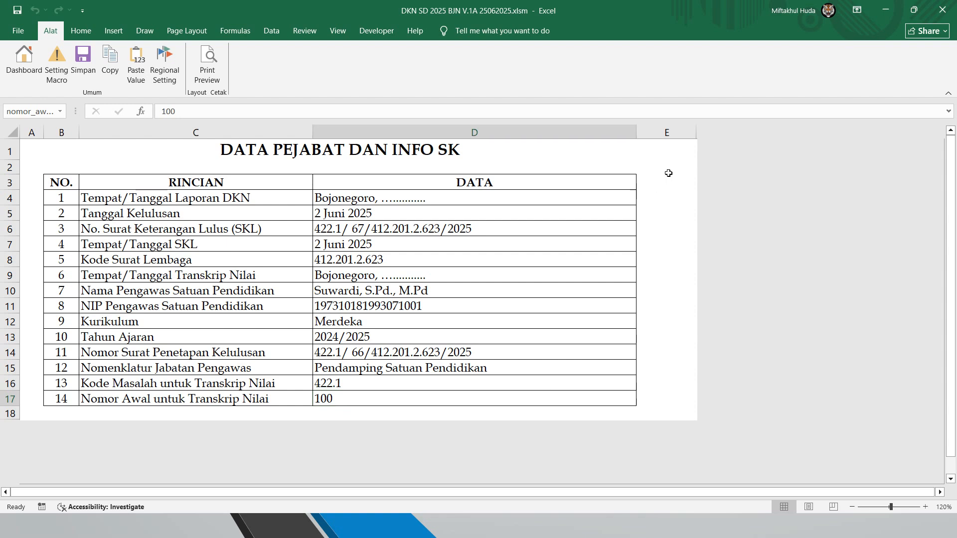
# Go through the dashboard to the Transkrip Nilai sheet and inspect the formula of the transcript's Nomor line.
pyautogui.click(670, 177)
pyautogui.click(680, 331)
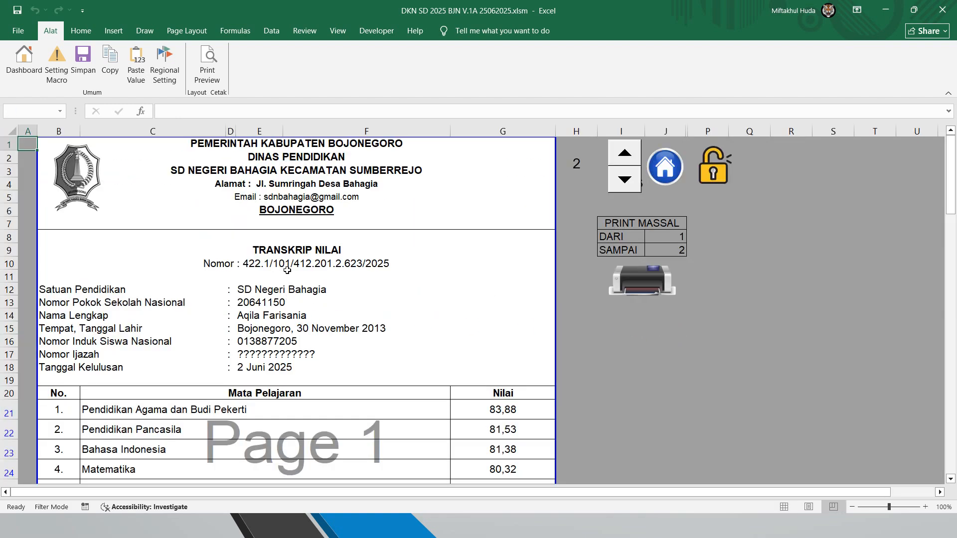
pyautogui.click(279, 264)
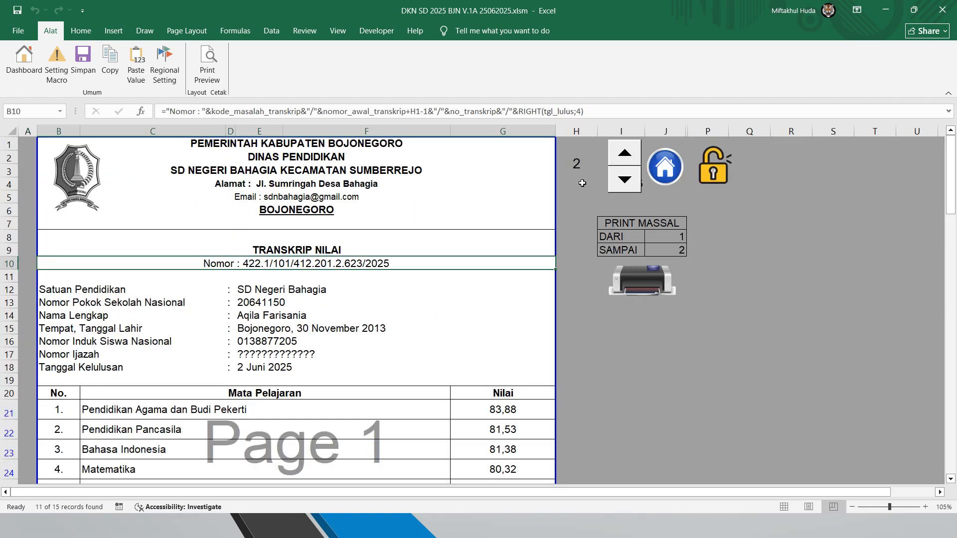
# Page forward and back through the students' transcripts to check how the transcript number follows each student.
pyautogui.click(625, 153)
pyautogui.click(625, 152)
pyautogui.click(626, 154)
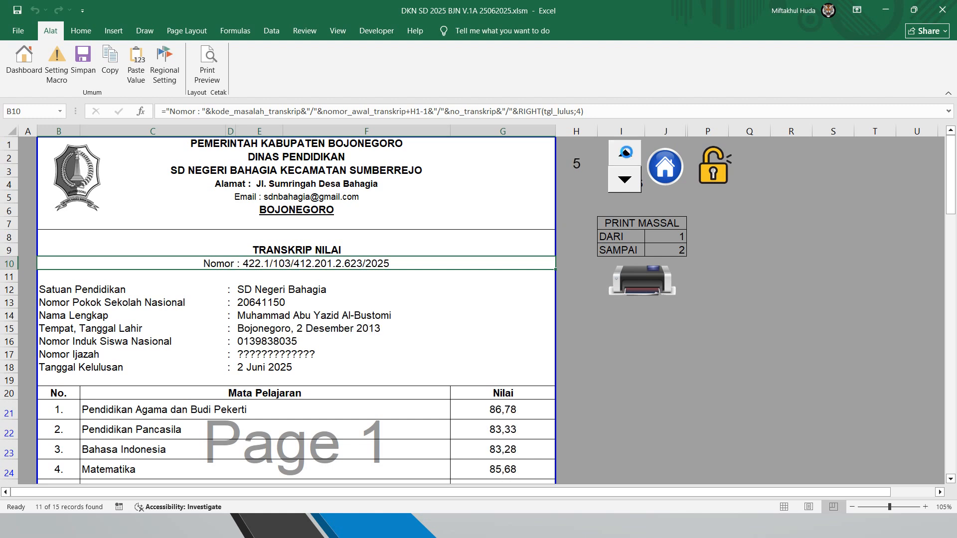
pyautogui.click(627, 154)
pyautogui.click(629, 157)
pyautogui.click(628, 178)
pyautogui.click(629, 178)
pyautogui.click(629, 178)
pyautogui.click(627, 178)
pyautogui.click(626, 178)
# Return to the Pejabat & Info SK sheet through the dashboard and review its data entries once more.
pyautogui.click(665, 169)
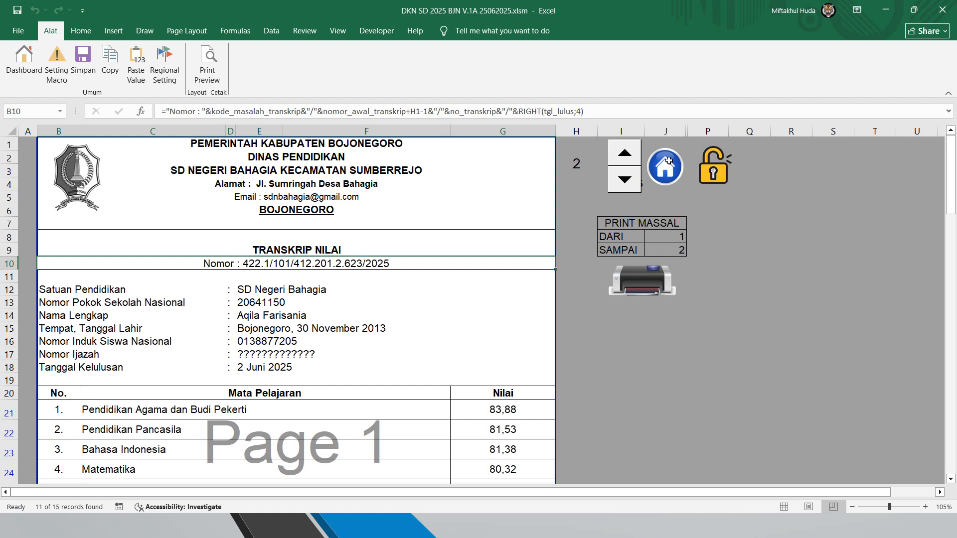
pyautogui.click(475, 274)
pyautogui.click(322, 308)
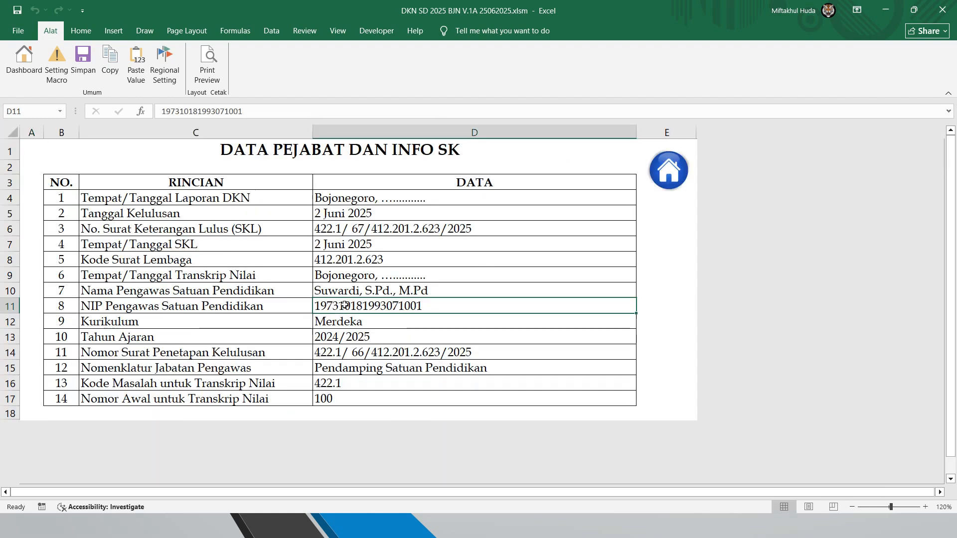
pyautogui.click(368, 242)
pyautogui.click(373, 389)
pyautogui.click(369, 244)
pyautogui.click(363, 200)
pyautogui.click(361, 256)
pyautogui.click(365, 351)
pyautogui.click(369, 292)
pyautogui.click(368, 259)
pyautogui.click(360, 219)
pyautogui.click(373, 201)
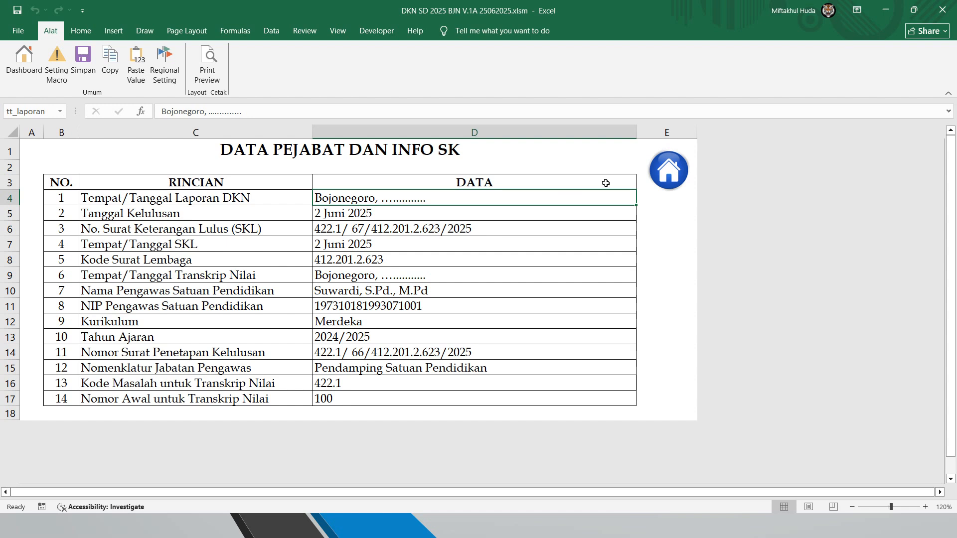
# Open the Kurikulum sheet from the dashboard and examine the subject names, Mata Pelajaran groups and Sub Mata Pelajaran entries.
pyautogui.click(669, 171)
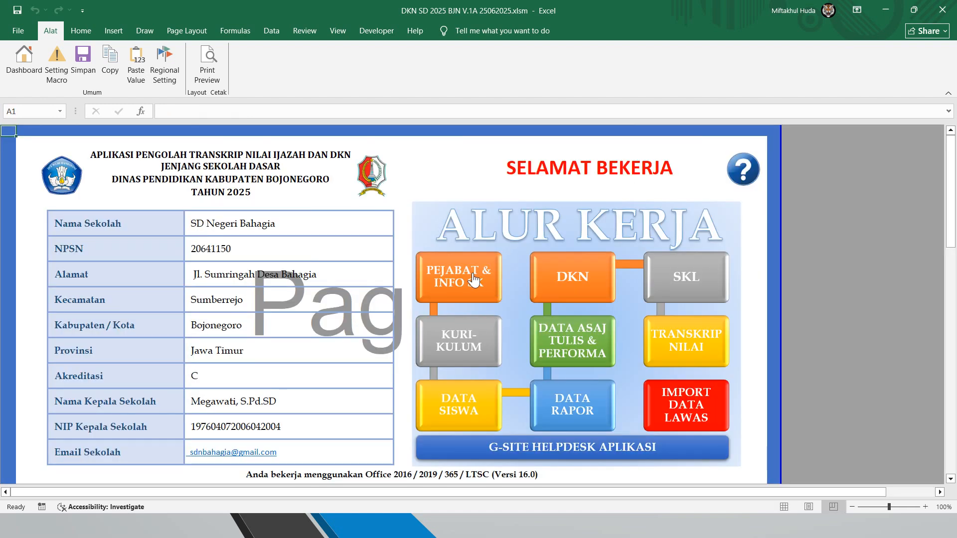
pyautogui.click(458, 351)
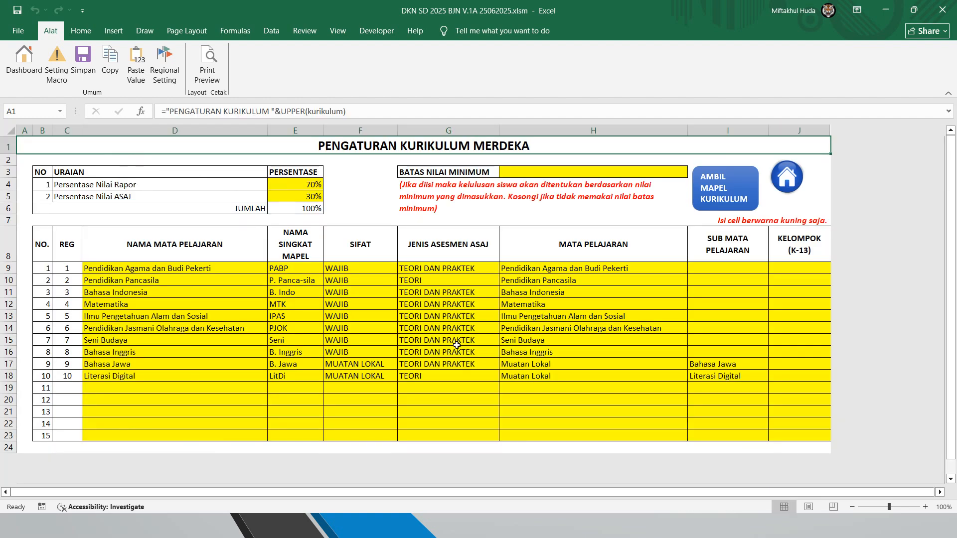
pyautogui.click(184, 315)
pyautogui.click(185, 304)
pyautogui.click(202, 290)
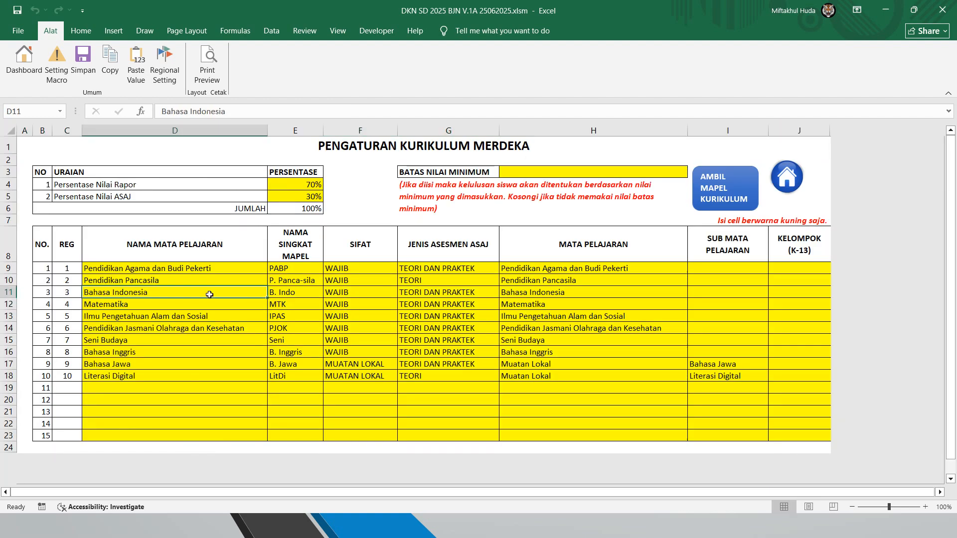
pyautogui.click(222, 328)
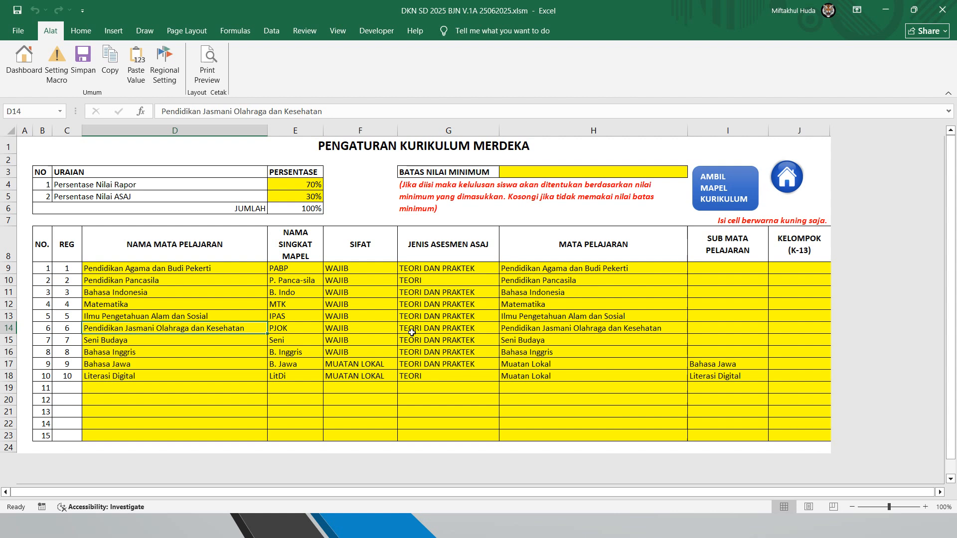
pyautogui.click(596, 318)
pyautogui.click(603, 367)
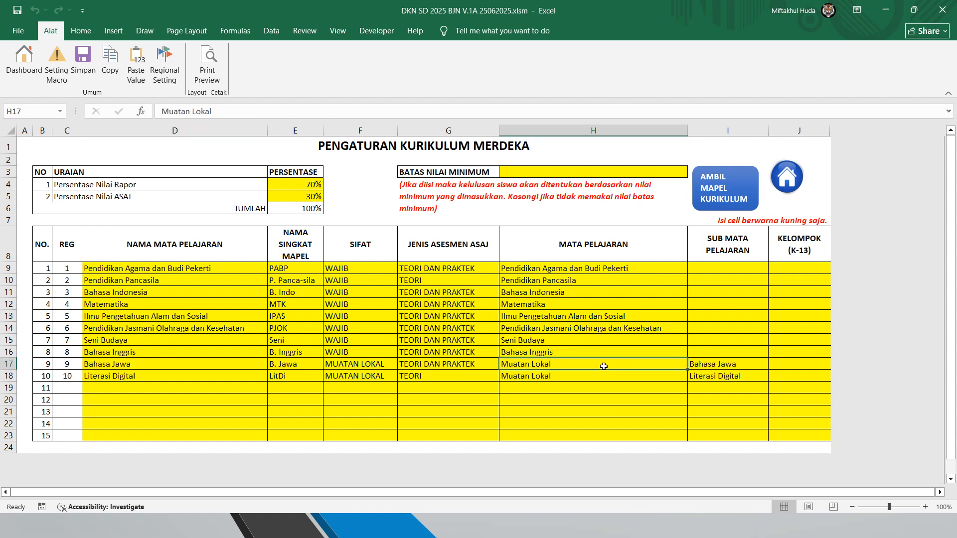
pyautogui.click(714, 375)
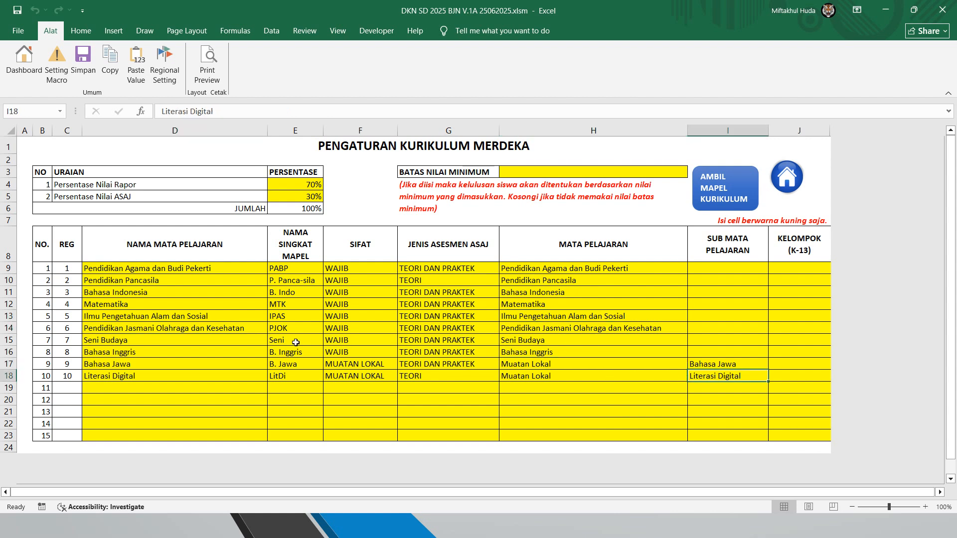
pyautogui.click(235, 343)
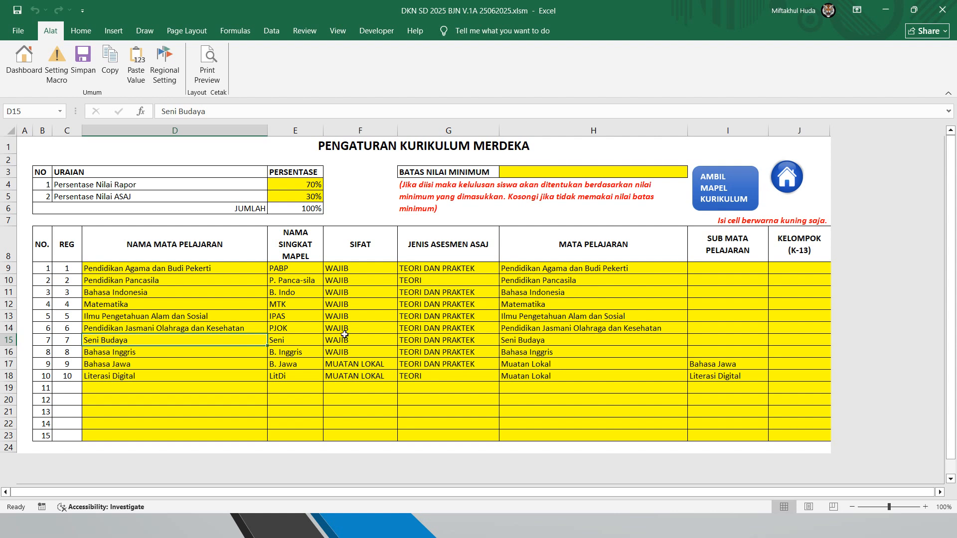
# Examine the Persentase Nilai Rapor and Persentase Nilai ASAJ weights and their total.
pyautogui.click(308, 185)
pyautogui.click(314, 206)
pyautogui.click(312, 188)
pyautogui.click(310, 193)
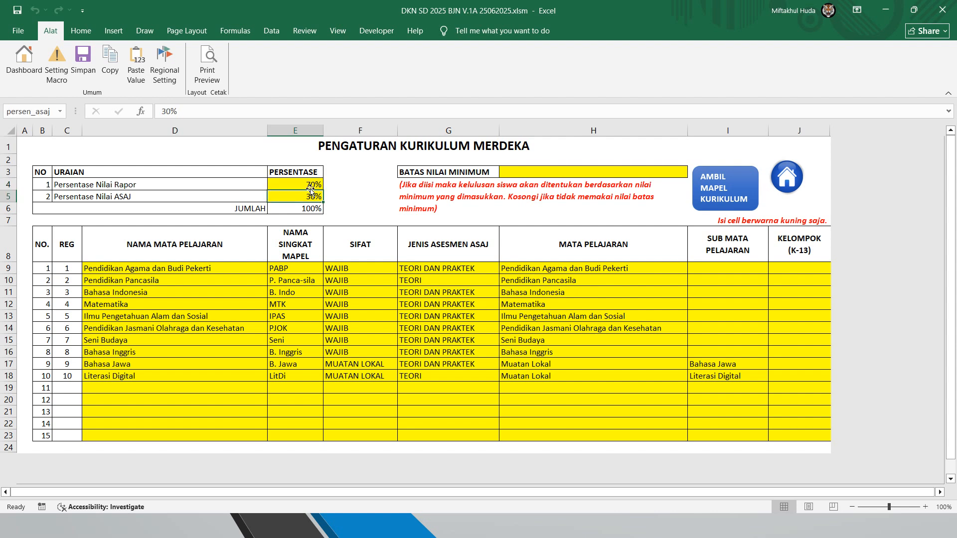
pyautogui.click(312, 184)
pyautogui.click(311, 206)
pyautogui.click(313, 184)
pyautogui.click(311, 196)
pyautogui.click(312, 184)
pyautogui.click(311, 196)
pyautogui.click(315, 183)
pyautogui.click(309, 196)
pyautogui.click(317, 183)
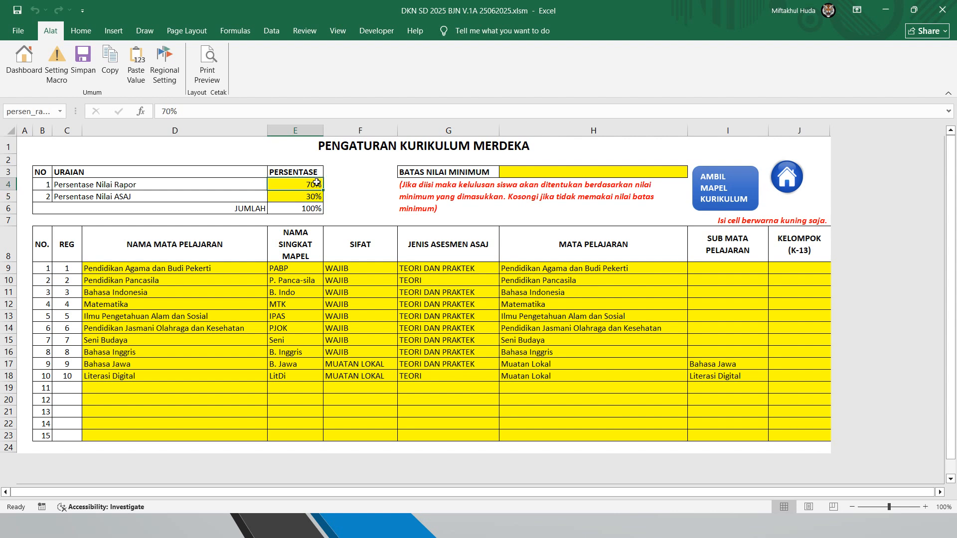
pyautogui.click(309, 196)
pyautogui.click(306, 219)
# Examine the Batas Nilai Minimum setting in the curriculum settings.
pyautogui.click(522, 173)
pyautogui.click(456, 174)
pyautogui.click(514, 173)
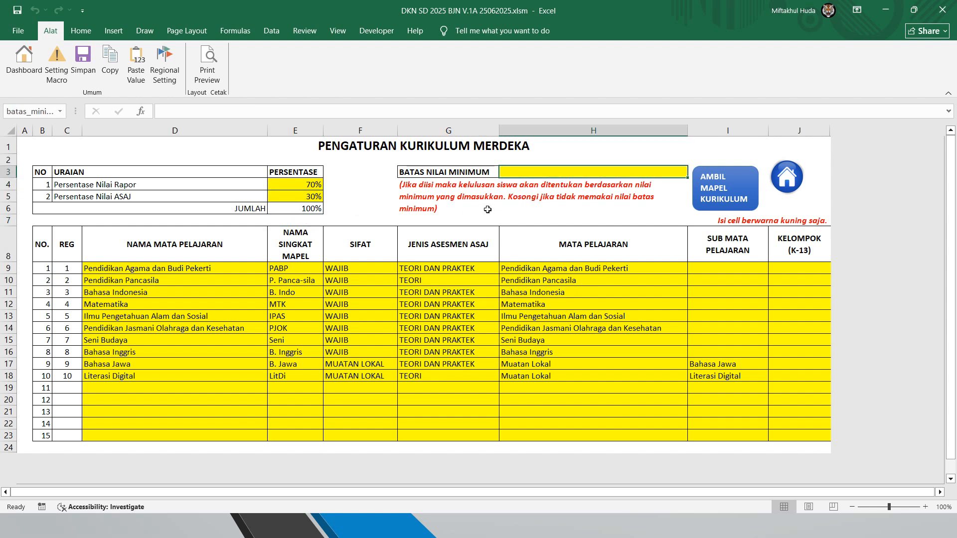
# Try a Batas Nilai Minimum of 70 and clear the setting again.
pyautogui.write('70')
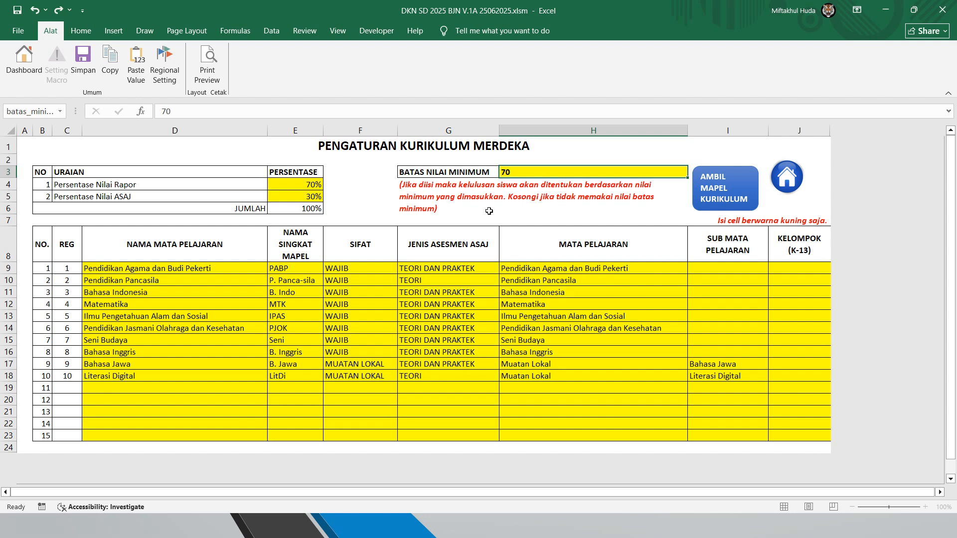
pyautogui.press('Return')
pyautogui.click(527, 173)
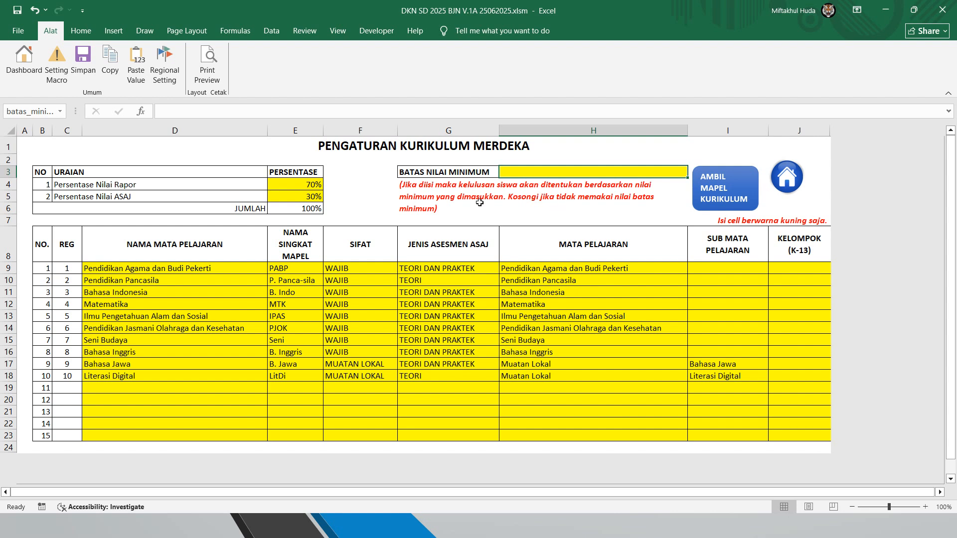
# Examine the Nama Mata Pelajaran list, including the last subjects such as Bahasa Inggris, Bahasa Jawa and Literasi Digital.
pyautogui.click(222, 306)
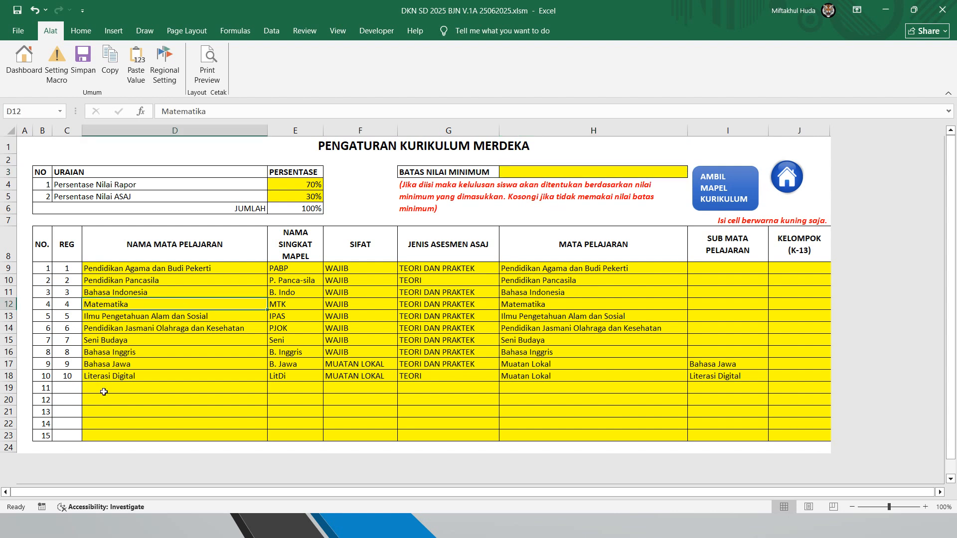
pyautogui.moveTo(109, 345); pyautogui.dragTo(749, 382)
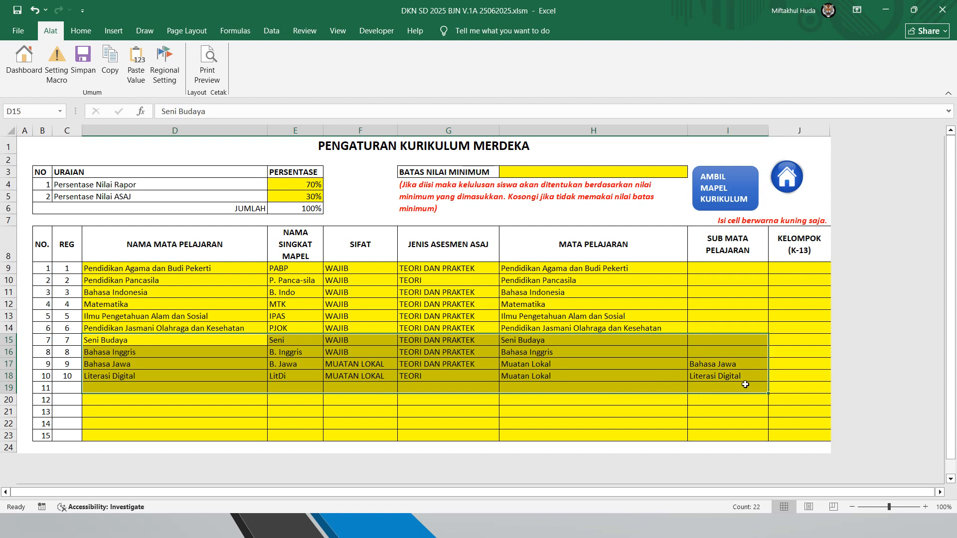
pyautogui.click(252, 353)
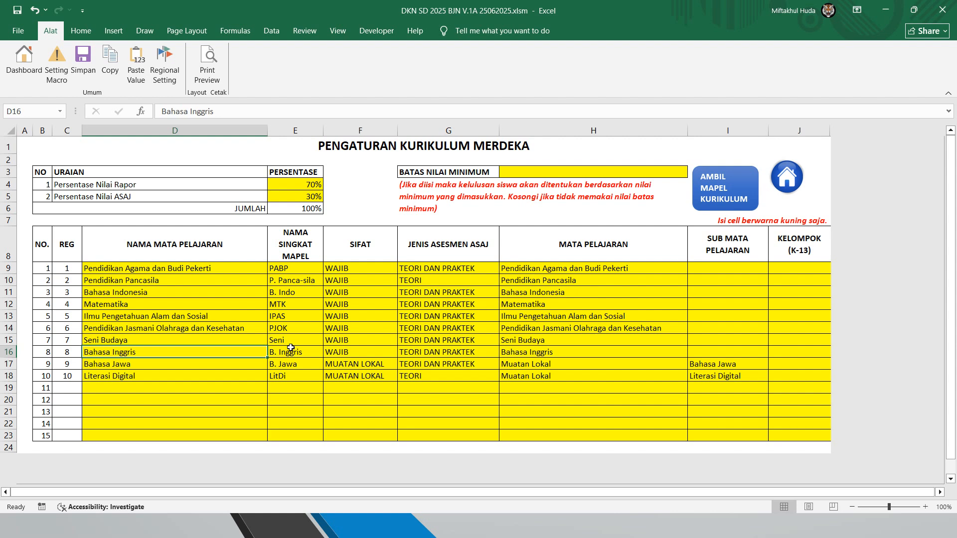
pyautogui.click(180, 337)
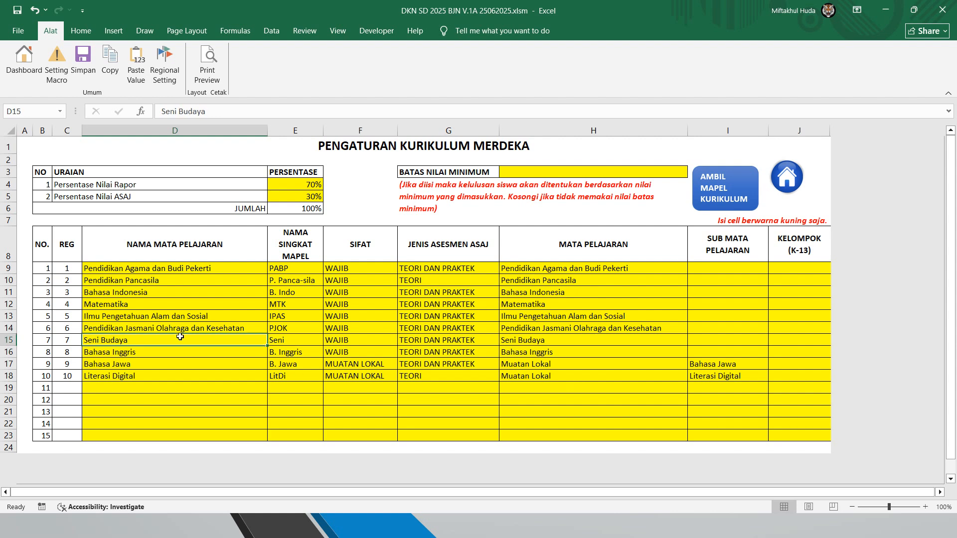
pyautogui.click(214, 360)
pyautogui.click(187, 324)
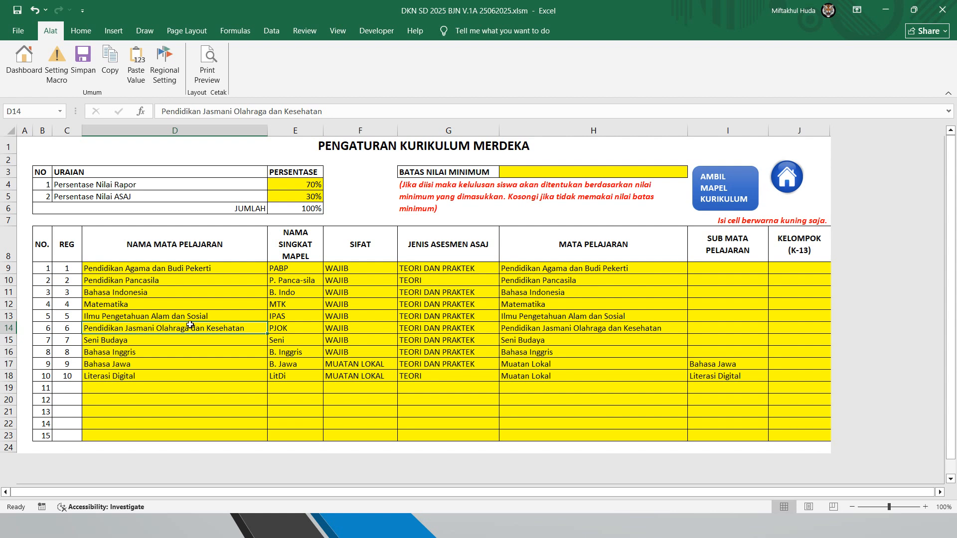
pyautogui.click(163, 351)
pyautogui.click(539, 353)
pyautogui.click(537, 376)
pyautogui.click(191, 362)
pyautogui.moveTo(195, 252); pyautogui.dragTo(184, 400)
pyautogui.moveTo(186, 266); pyautogui.dragTo(184, 390)
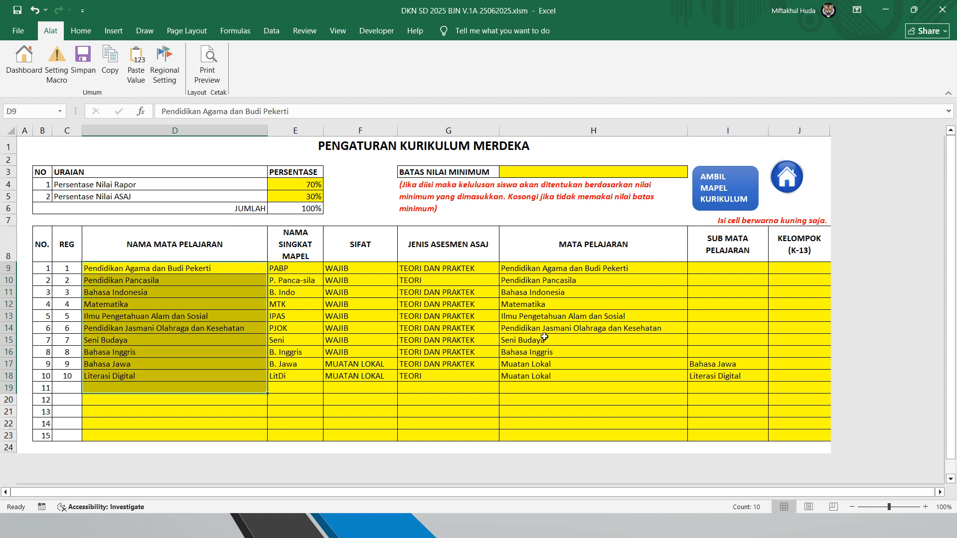
# Examine how the Mata Pelajaran and Sub Mata Pelajaran columns group Bahasa Jawa and Literasi Digital under Muatan Lokal.
pyautogui.doubleClick(574, 244)
pyautogui.click(482, 298)
pyautogui.moveTo(581, 277); pyautogui.dragTo(785, 389)
pyautogui.click(600, 305)
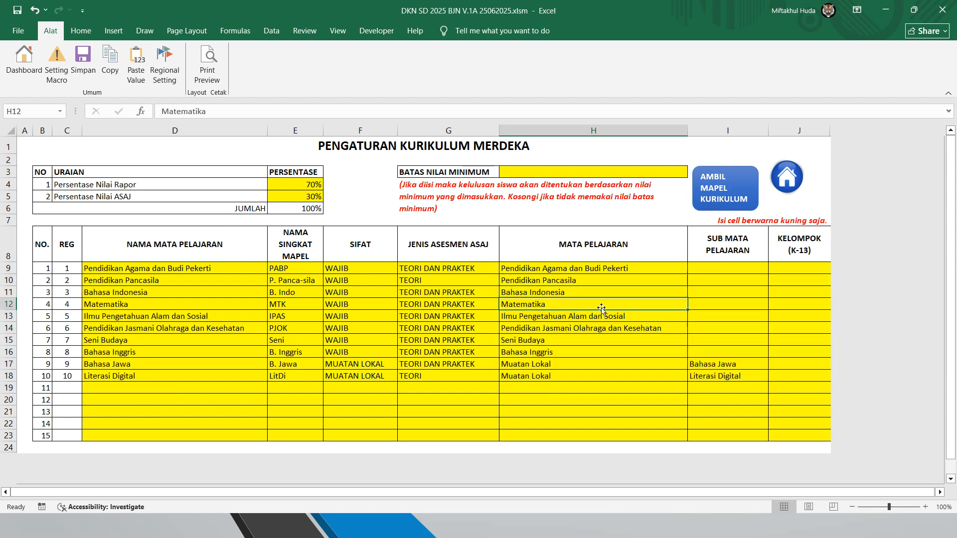
pyautogui.click(732, 305)
pyautogui.click(679, 379)
pyautogui.click(716, 364)
pyautogui.click(719, 378)
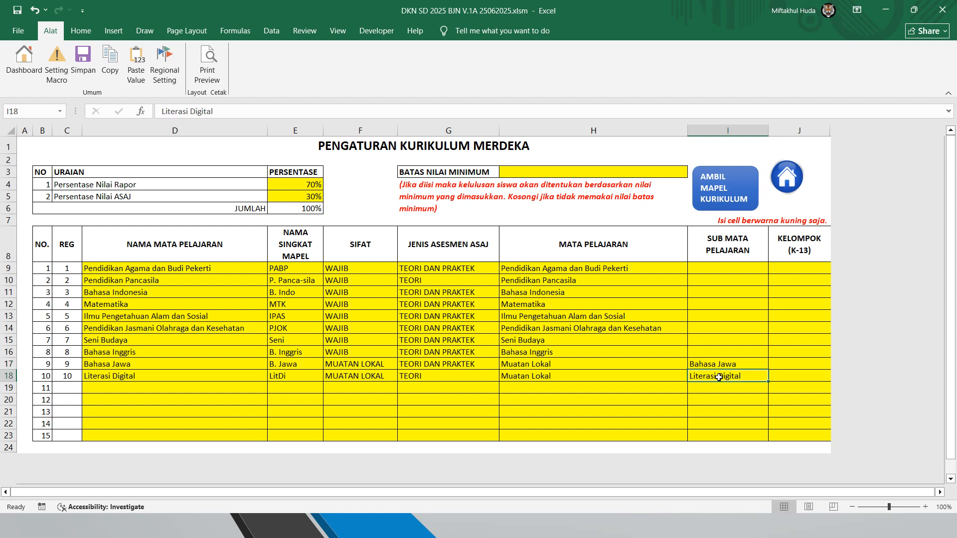
pyautogui.moveTo(575, 373); pyautogui.dragTo(576, 368)
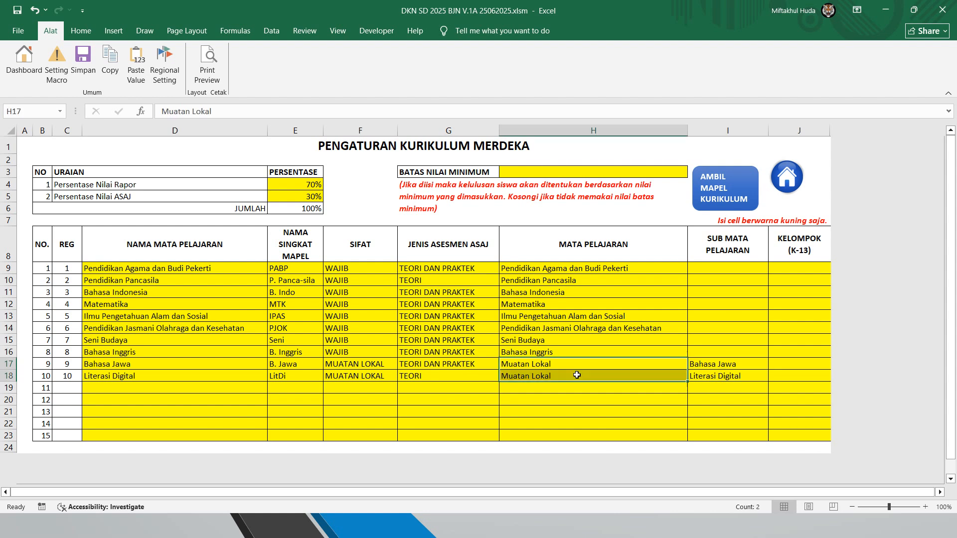
pyautogui.click(630, 351)
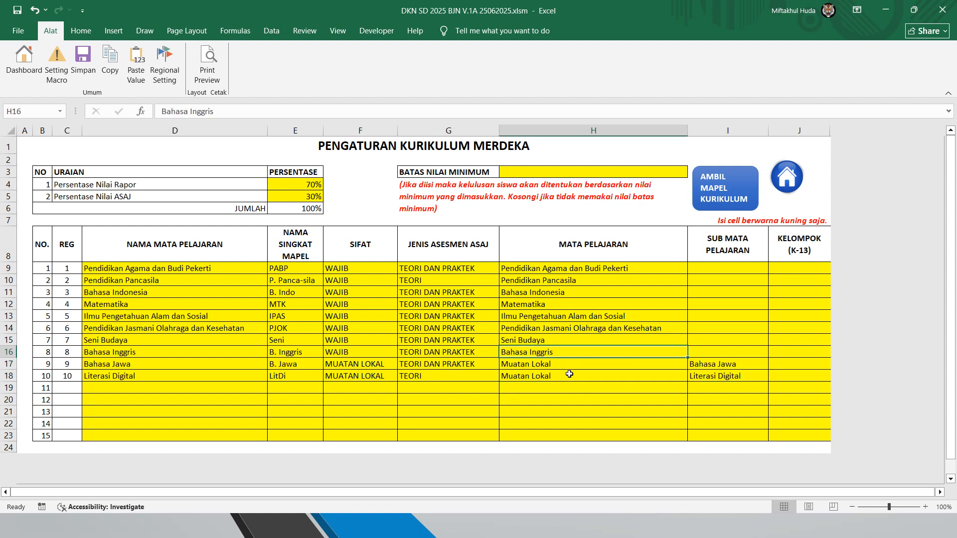
pyautogui.click(556, 326)
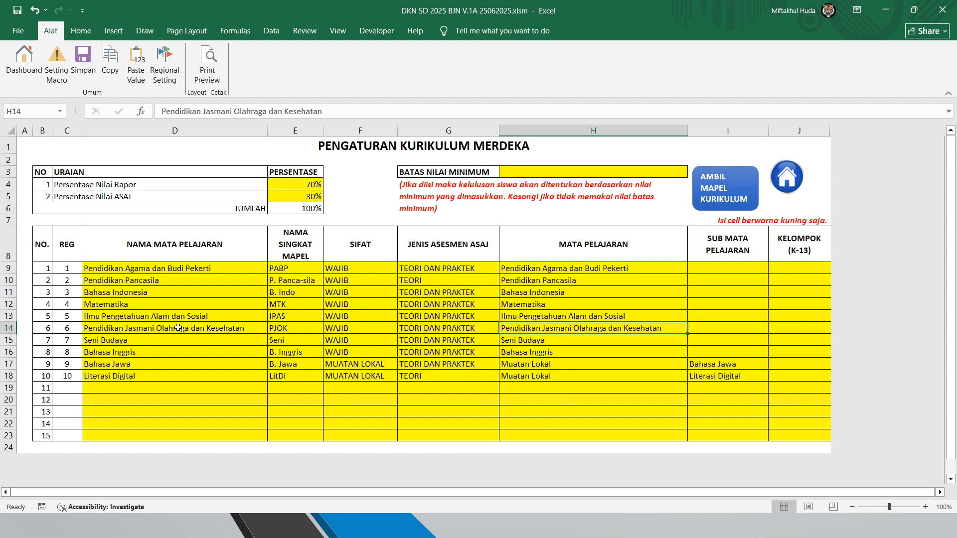
# Clear all entries of the Literasi Digital subject in row number 10 of the curriculum table.
pyautogui.moveTo(170, 352); pyautogui.dragTo(544, 385)
pyautogui.click(308, 354)
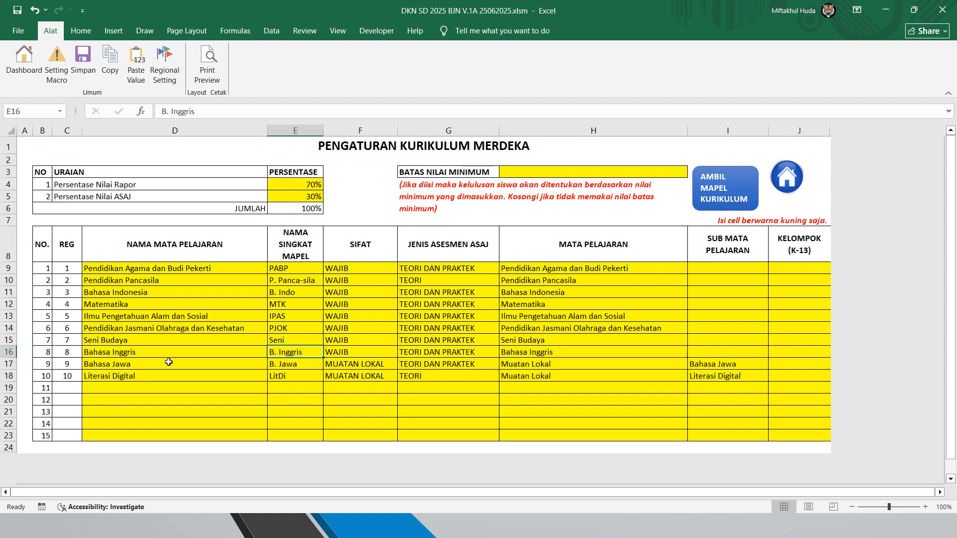
pyautogui.moveTo(112, 378); pyautogui.dragTo(719, 376)
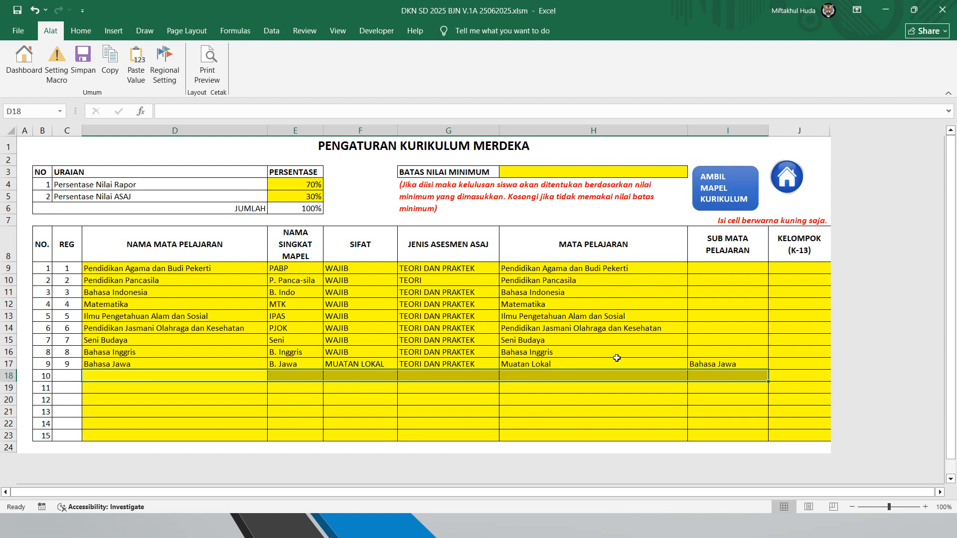
# Open the DKN sheet through the dashboard and examine its subject columns through to the final scores and pass status.
pyautogui.click(791, 177)
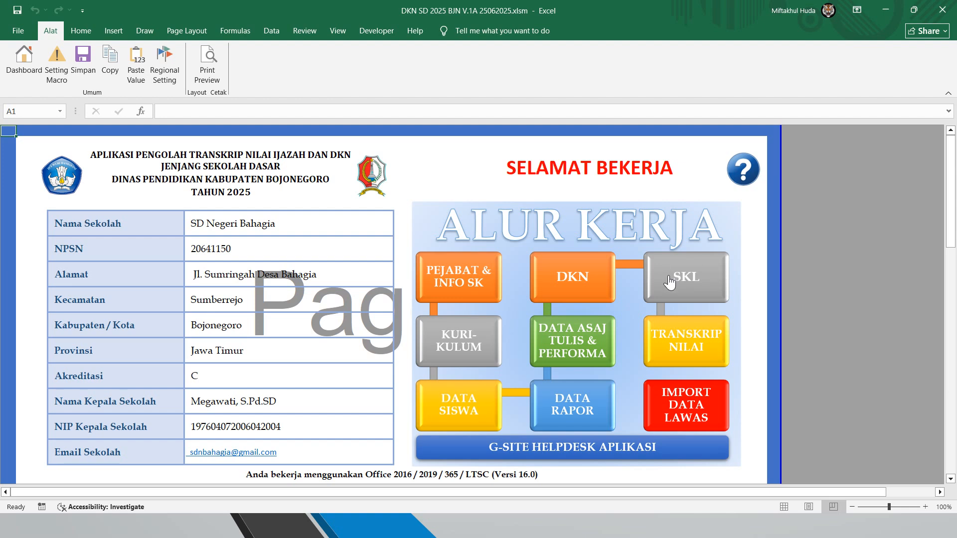
pyautogui.click(596, 288)
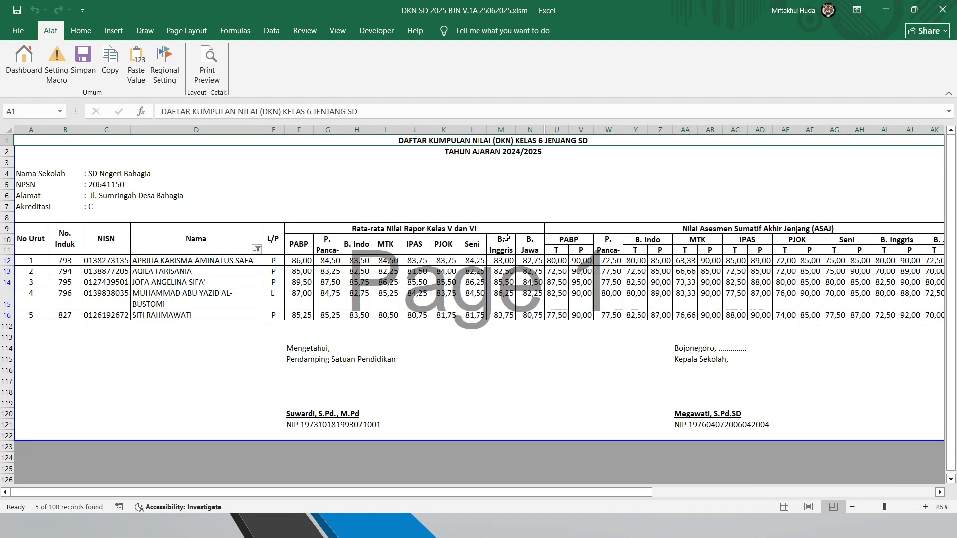
pyautogui.moveTo(464, 492); pyautogui.dragTo(806, 495)
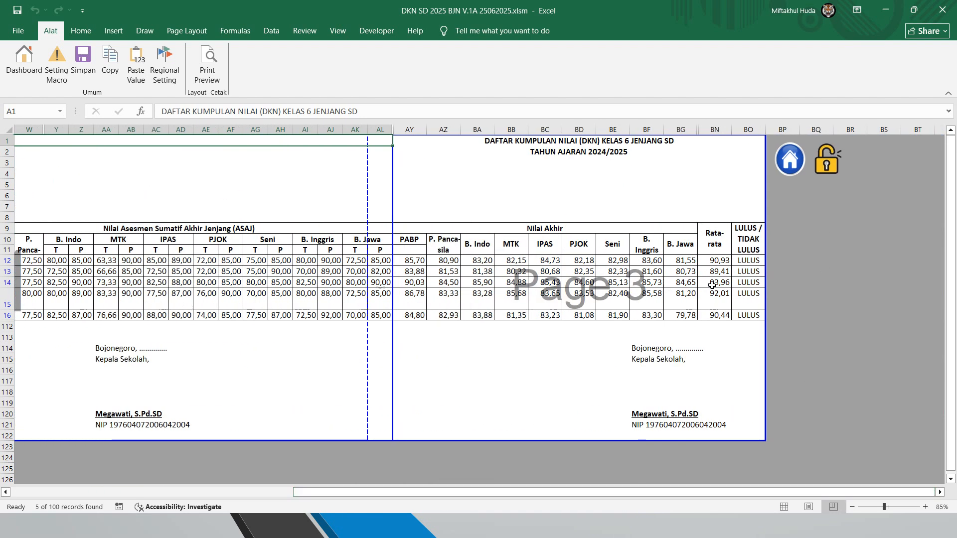
# Return to the Kurikulum sheet through the dashboard and enter Literasi Digital as the name of subject number 10.
pyautogui.click(790, 160)
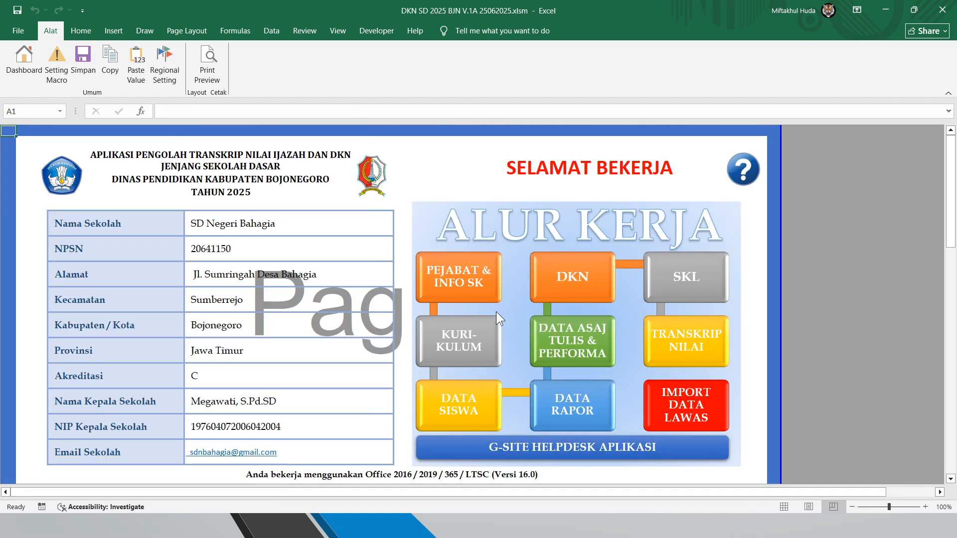
pyautogui.click(475, 357)
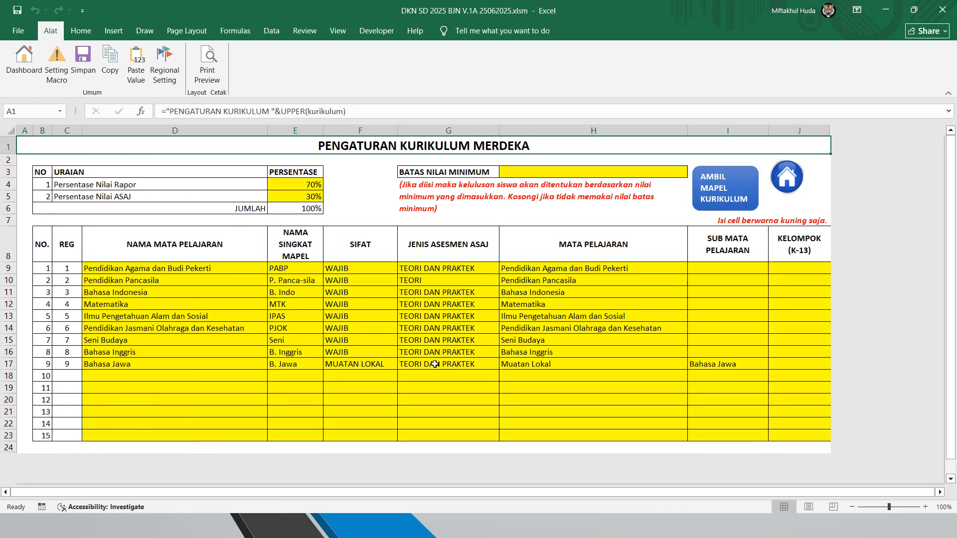
pyautogui.click(167, 373)
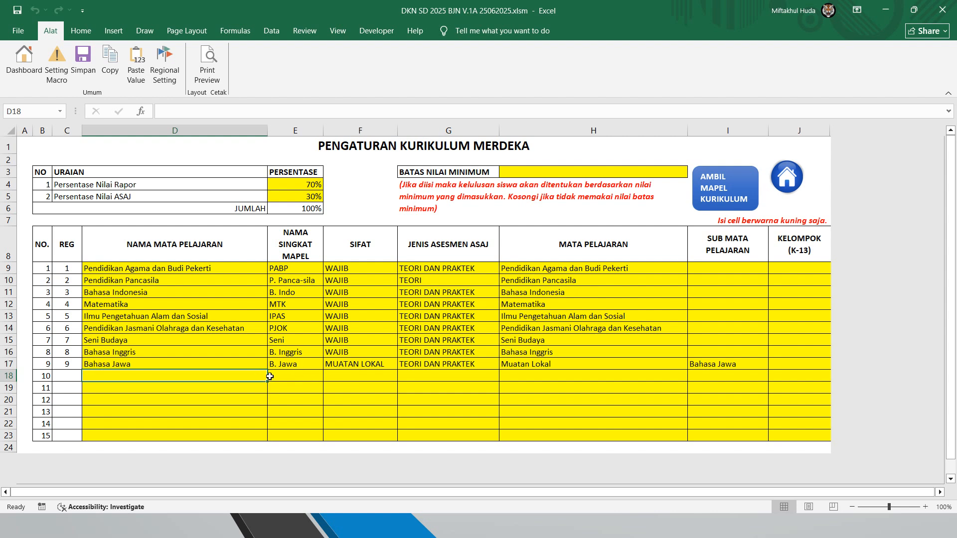
pyautogui.write('Il')
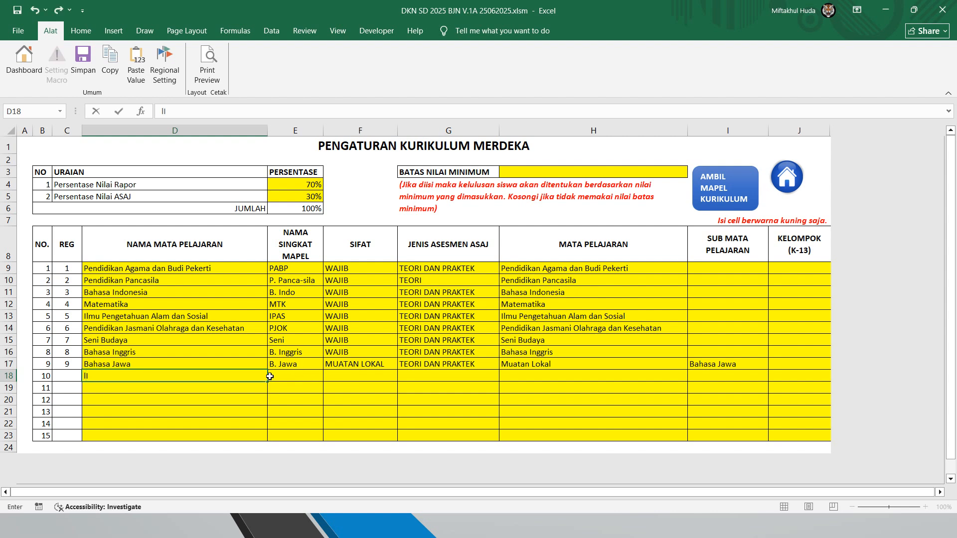
pyautogui.write('ERASi')
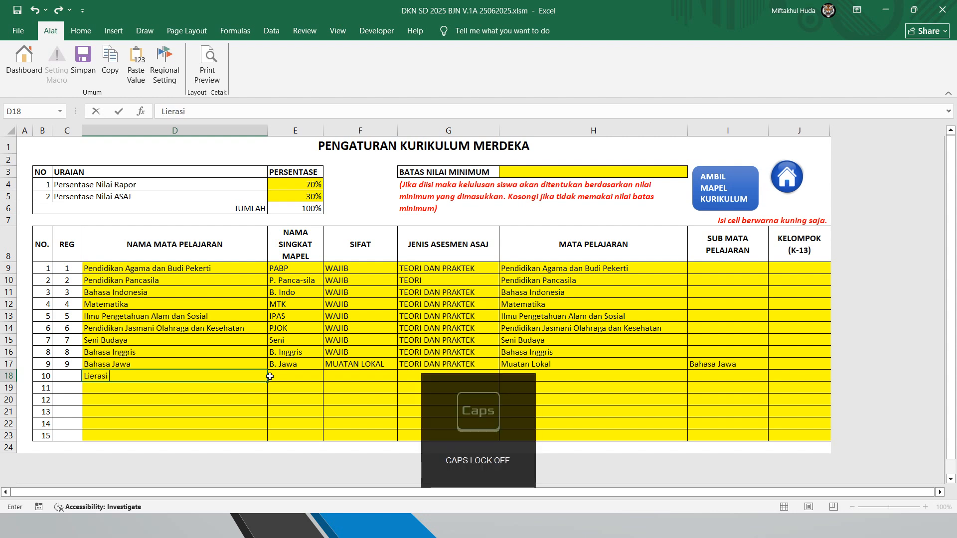
pyautogui.write(' Digital')
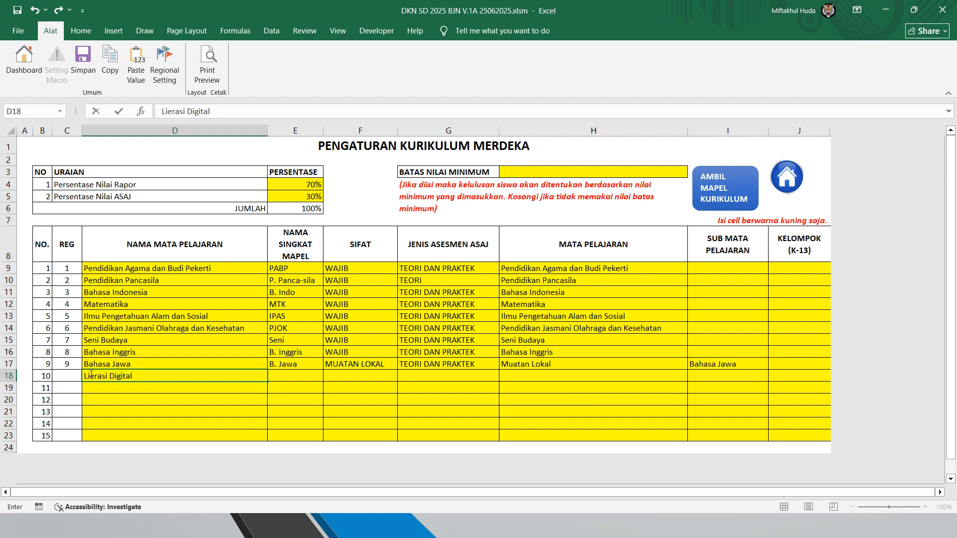
pyautogui.click(169, 110)
pyautogui.write('t')
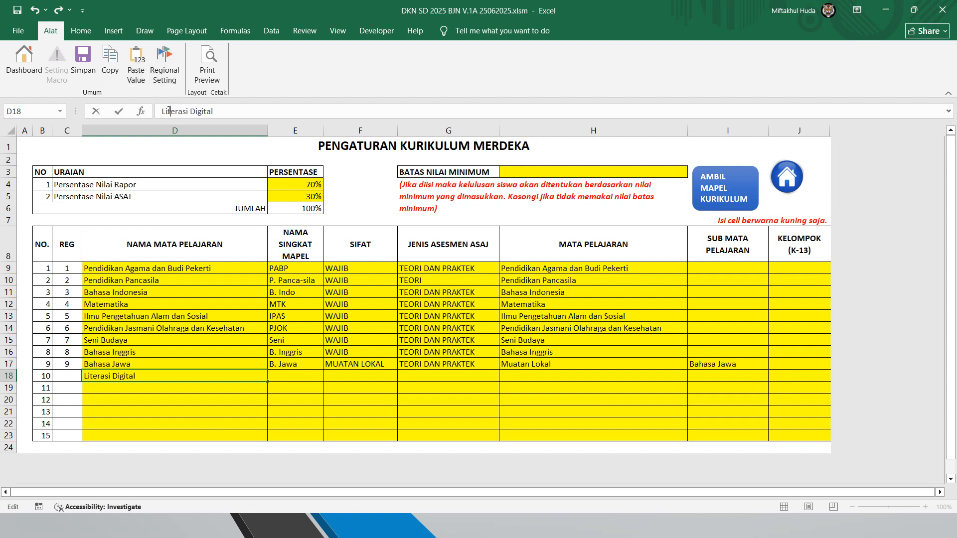
pyautogui.press('Tab')
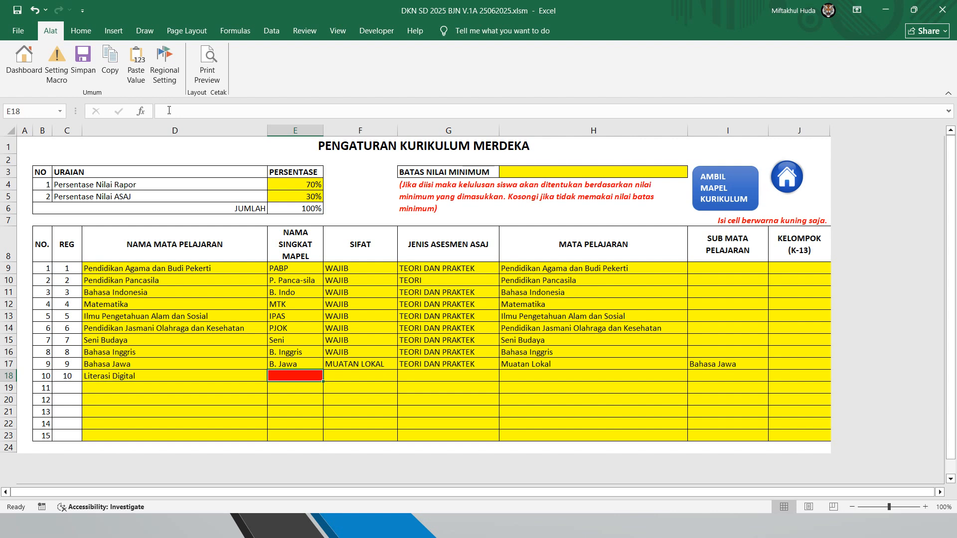
# Give Literasi Digital the short name LitDi and set its Sifat to MUATAN LOKAL.
pyautogui.write('LitDi')
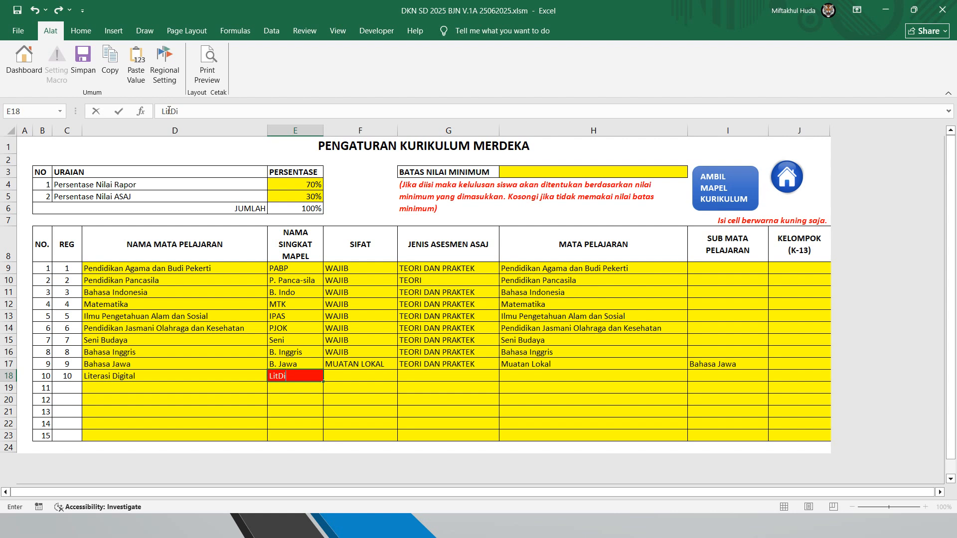
pyautogui.press('Tab')
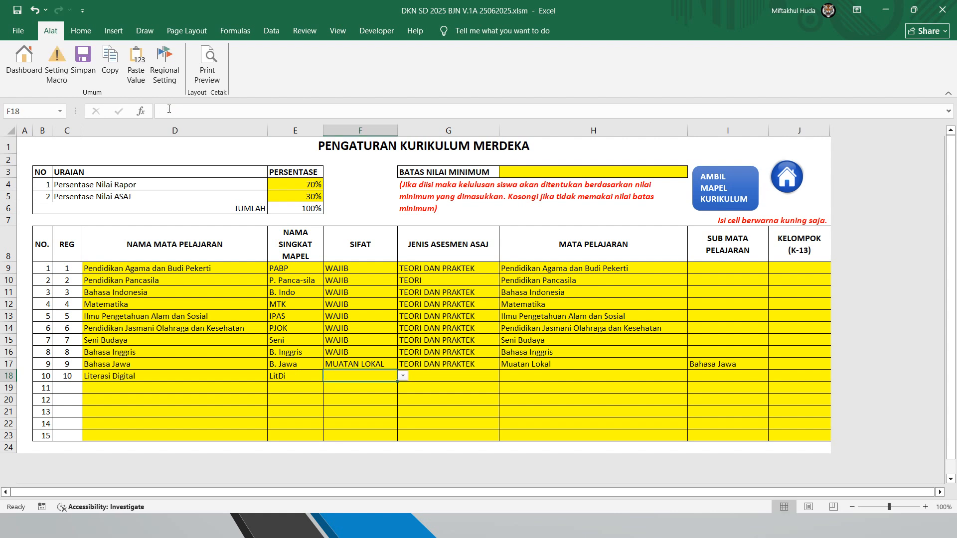
pyautogui.click(403, 376)
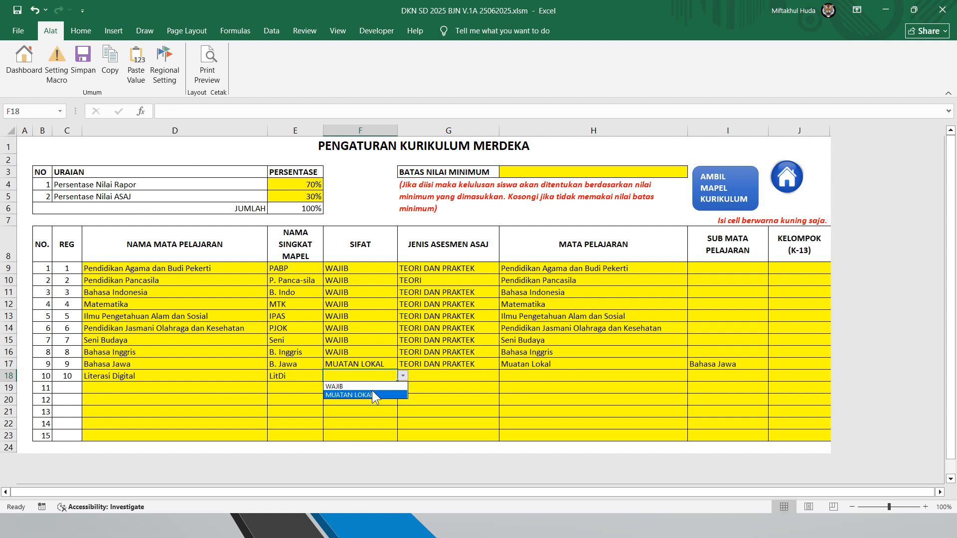
pyautogui.click(375, 395)
# Set the Jenis Asesmen ASAJ of Literasi Digital to TEORI DAN PRAKTEK.
pyautogui.click(448, 376)
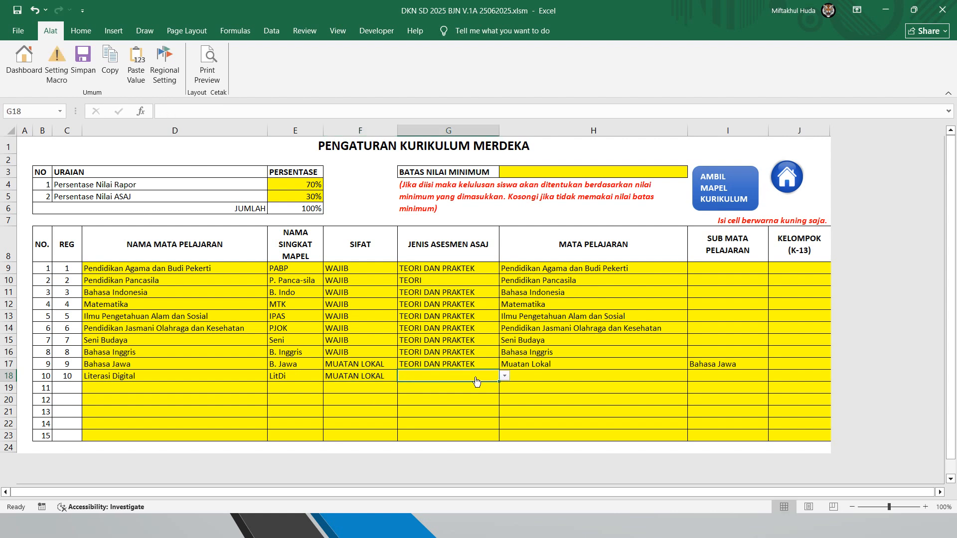
pyautogui.click(504, 376)
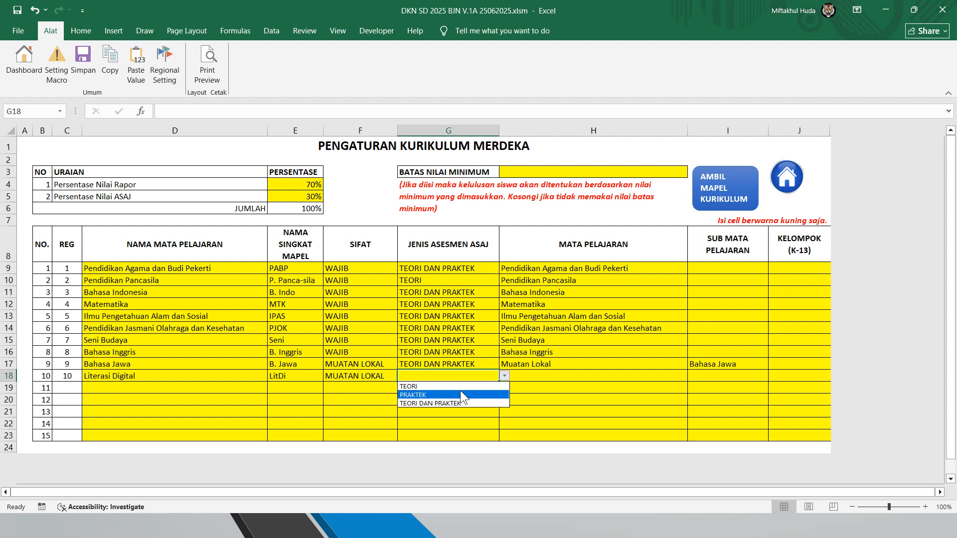
pyautogui.click(461, 403)
# Fill the Mata Pelajaran group Muatan Lokal from the Bahasa Jawa row down to the Literasi Digital row.
pyautogui.click(543, 377)
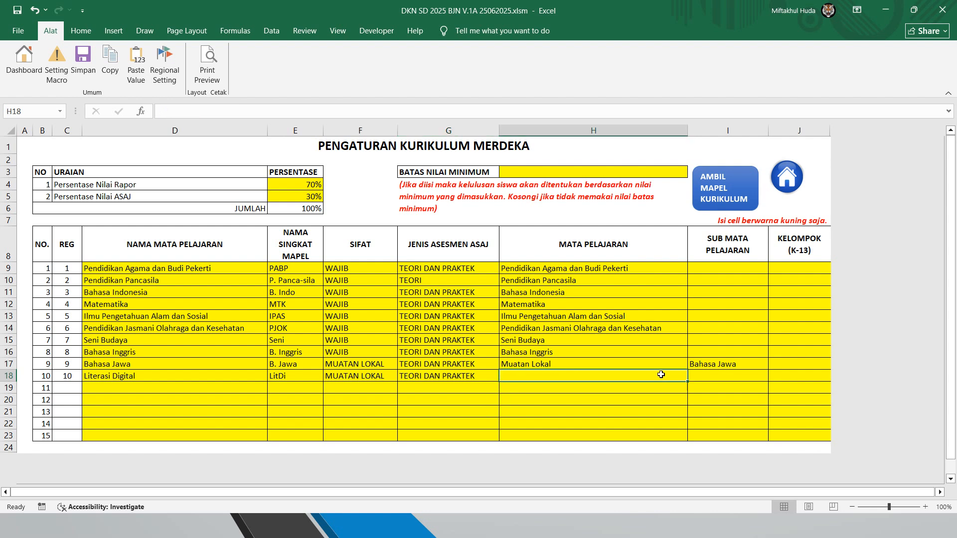
pyautogui.click(557, 364)
pyautogui.moveTo(686, 369); pyautogui.dragTo(690, 379)
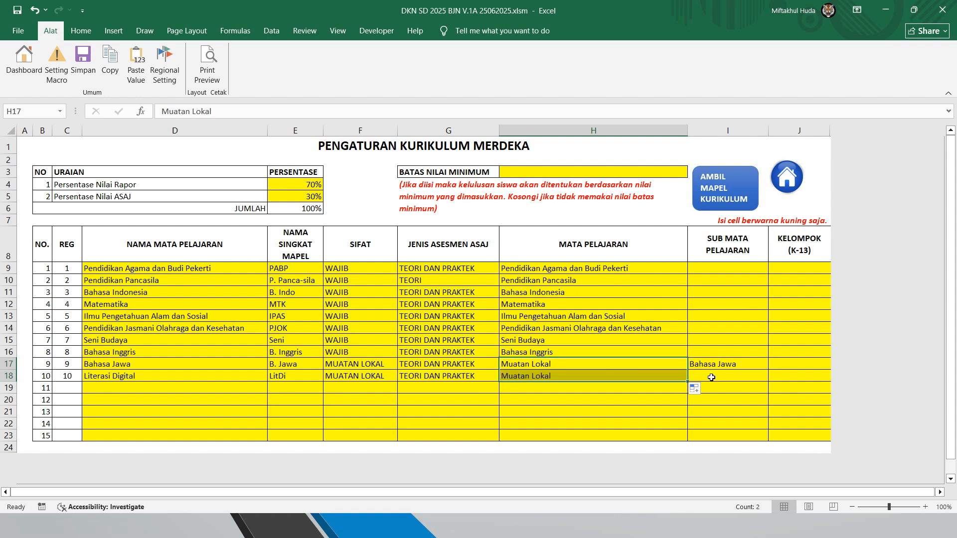
# Copy the subject name Literasi Digital into the Sub Mata Pelajaran cell of its own row.
pyautogui.click(738, 375)
pyautogui.click(188, 366)
pyautogui.click(203, 377)
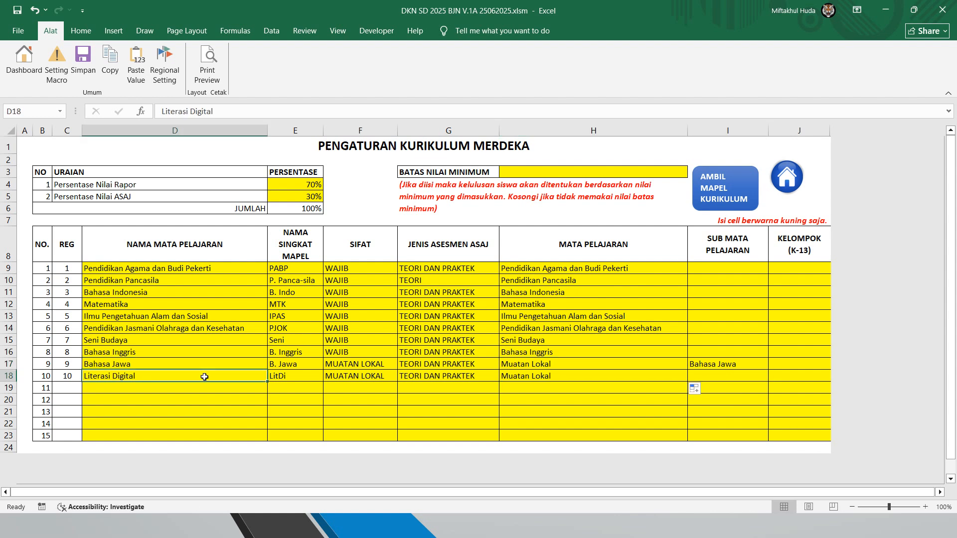
pyautogui.hotkey('ctrl', 'c')
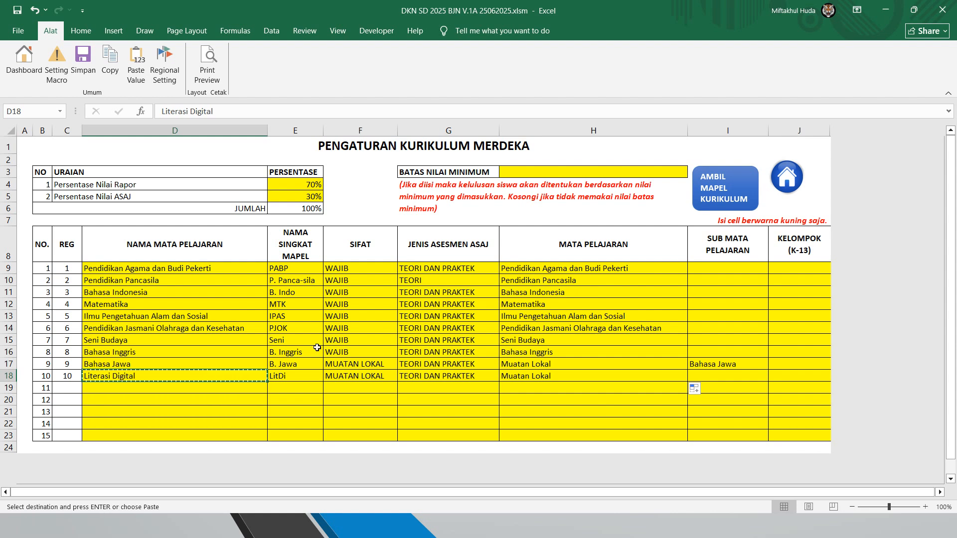
pyautogui.click(728, 379)
pyautogui.hotkey('ctrl', 'v')
pyautogui.moveTo(727, 327); pyautogui.dragTo(728, 316)
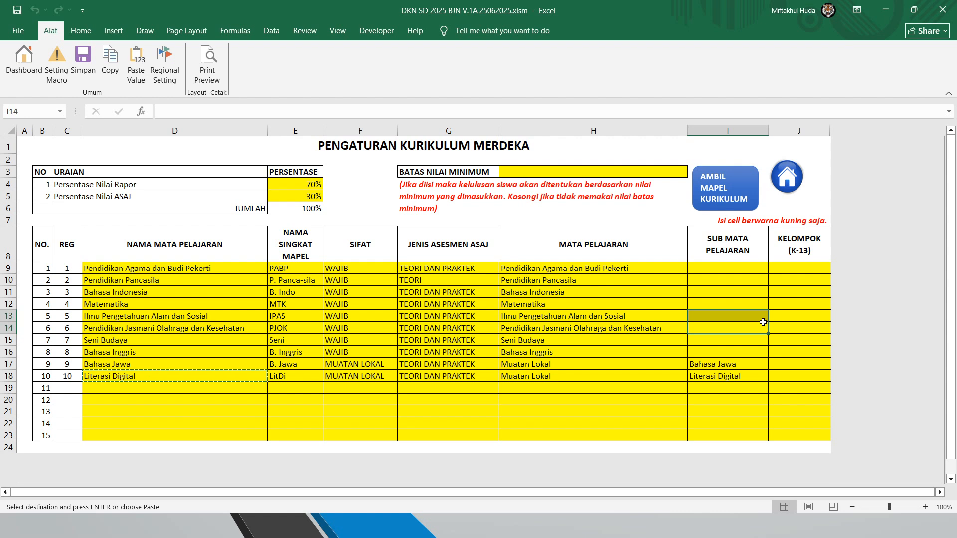
# Open the DKN sheet through the dashboard, inspect its LitDi report-score column, and return to the dashboard.
pyautogui.click(793, 167)
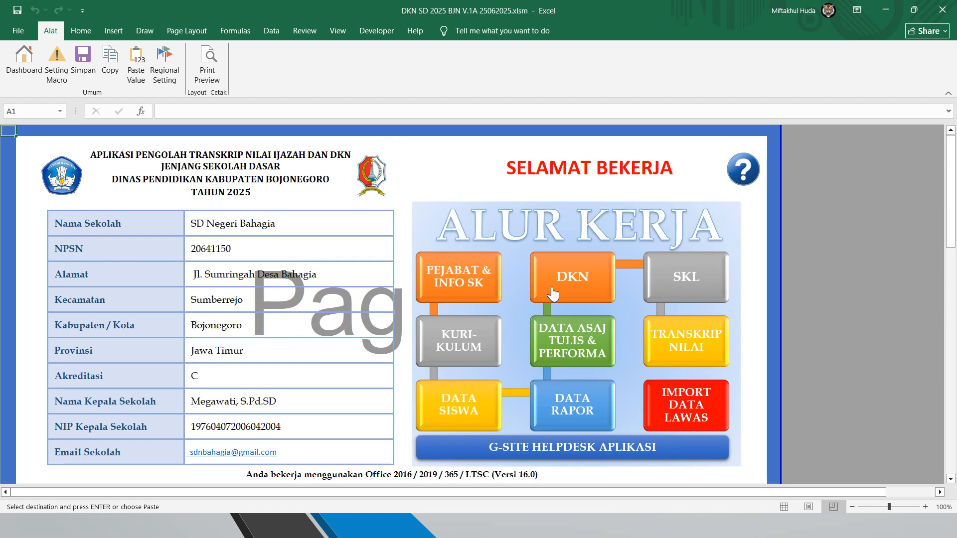
pyautogui.click(581, 285)
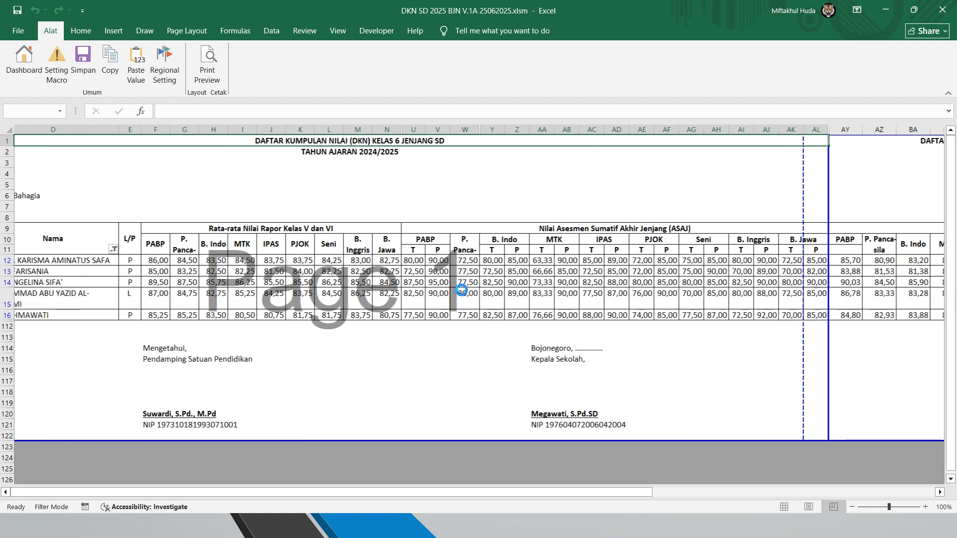
pyautogui.click(554, 244)
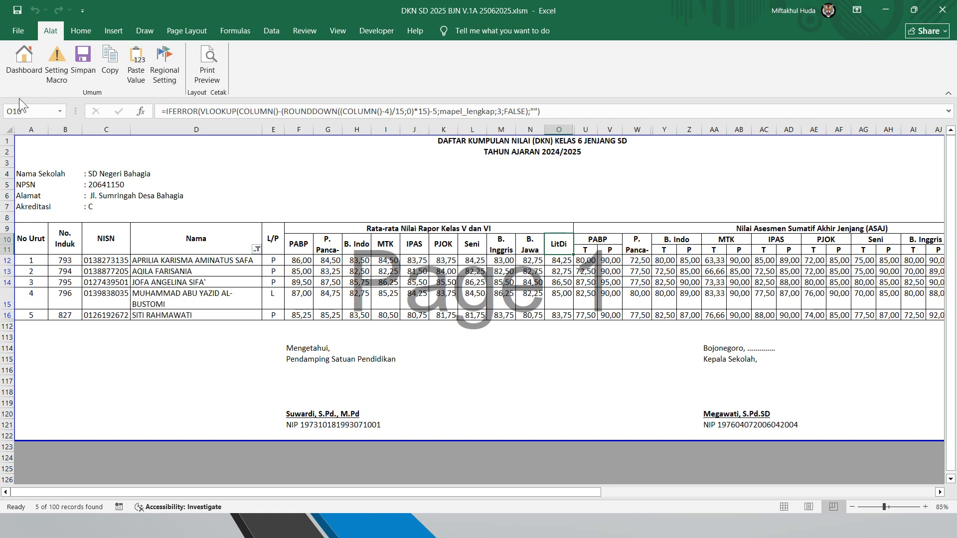
pyautogui.click(24, 68)
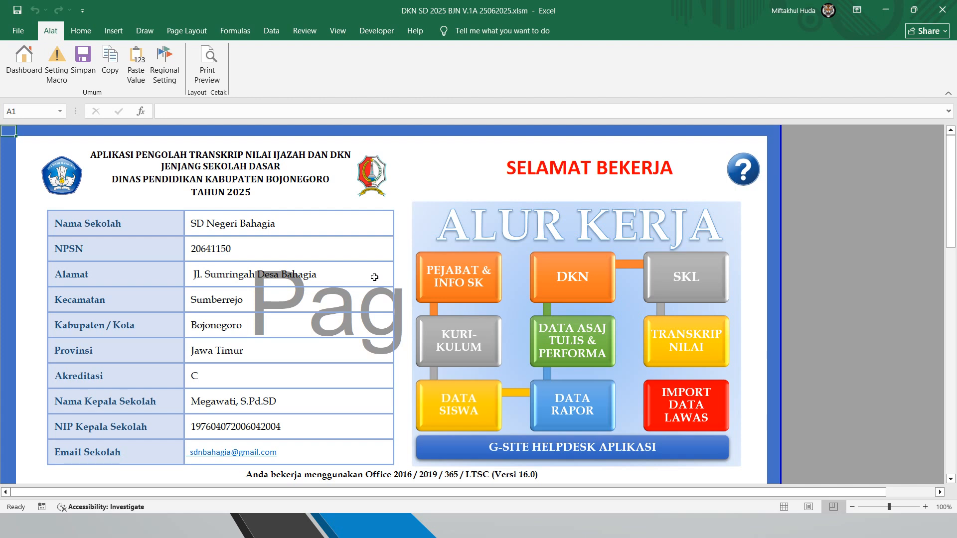
# Open the Kurikulum sheet and examine the order and names of the listed subjects.
pyautogui.click(477, 341)
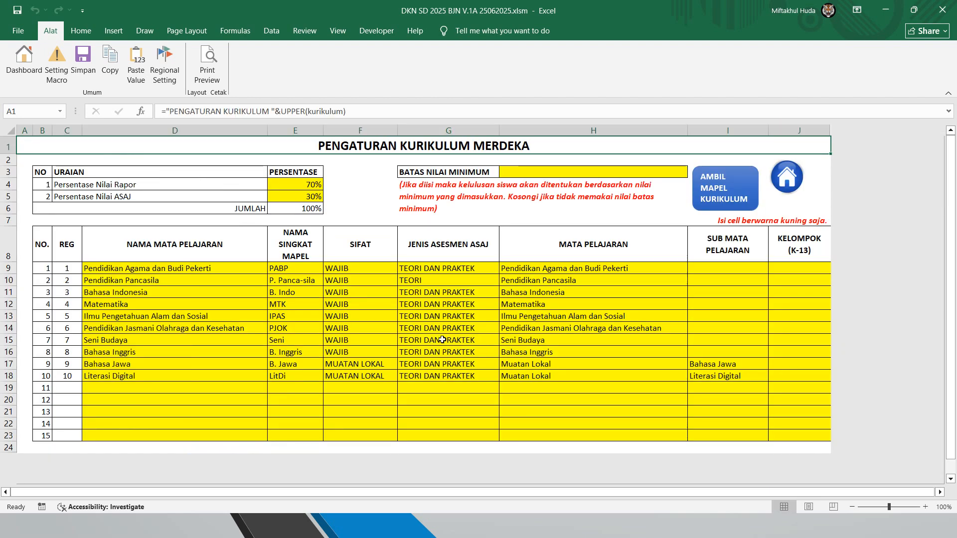
pyautogui.click(518, 365)
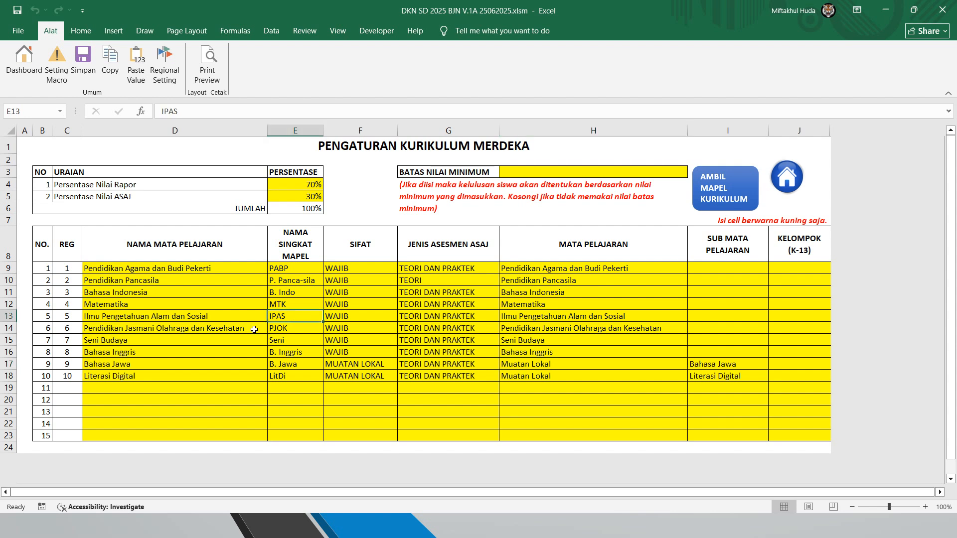
pyautogui.click(220, 327)
pyautogui.click(220, 362)
pyautogui.click(197, 327)
pyautogui.click(190, 354)
pyautogui.click(228, 306)
pyautogui.click(397, 375)
pyautogui.click(134, 337)
pyautogui.click(153, 373)
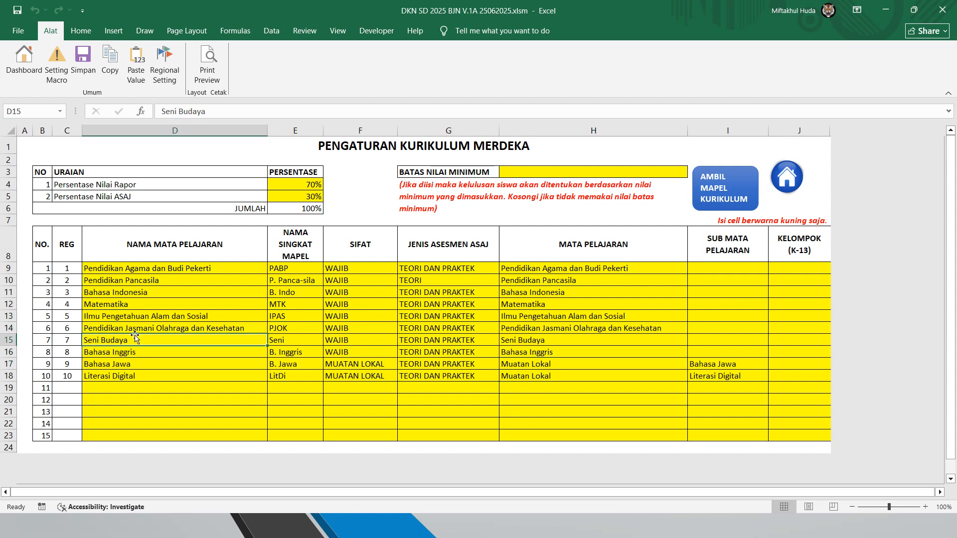
pyautogui.click(167, 318)
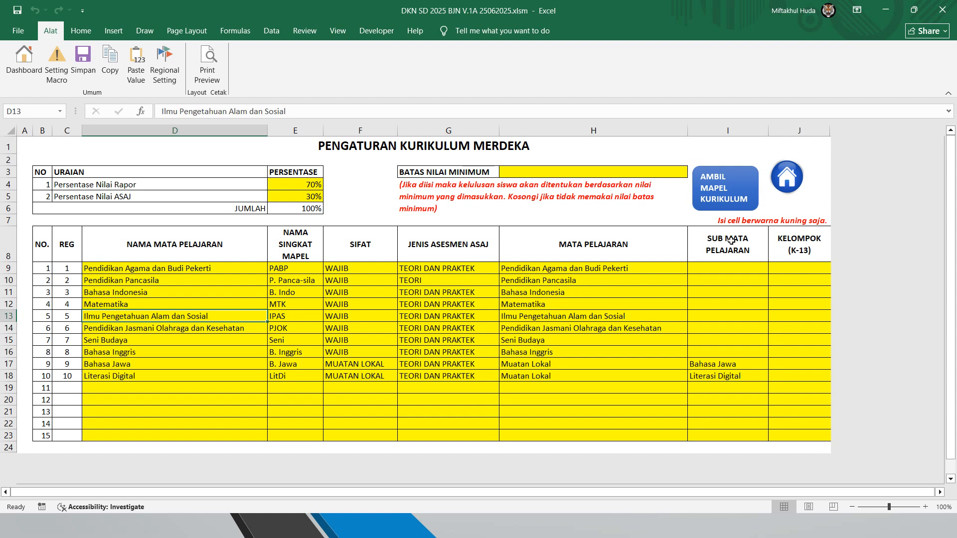
# Open the Data Siswa sheet through the dashboard and look over its columns up to Nomor Ijazah.
pyautogui.click(795, 180)
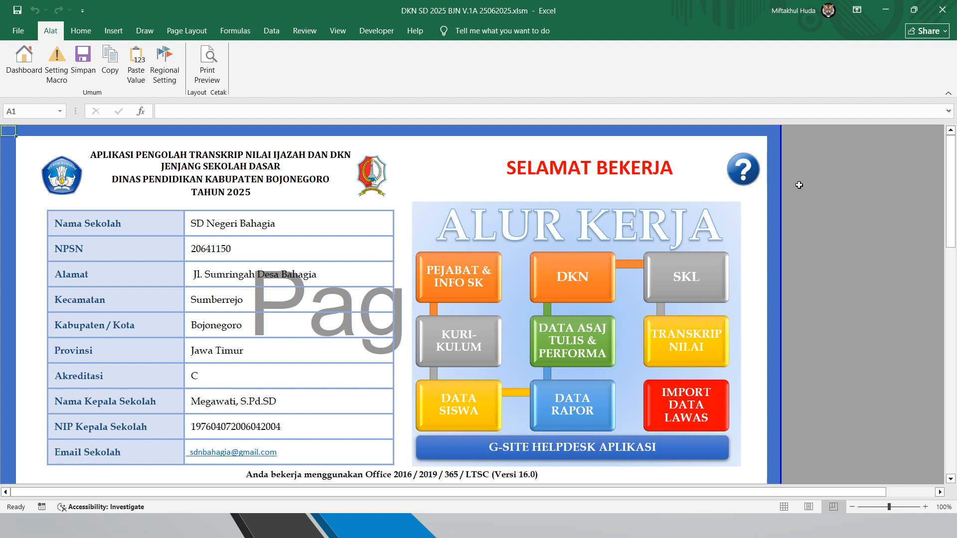
pyautogui.click(468, 410)
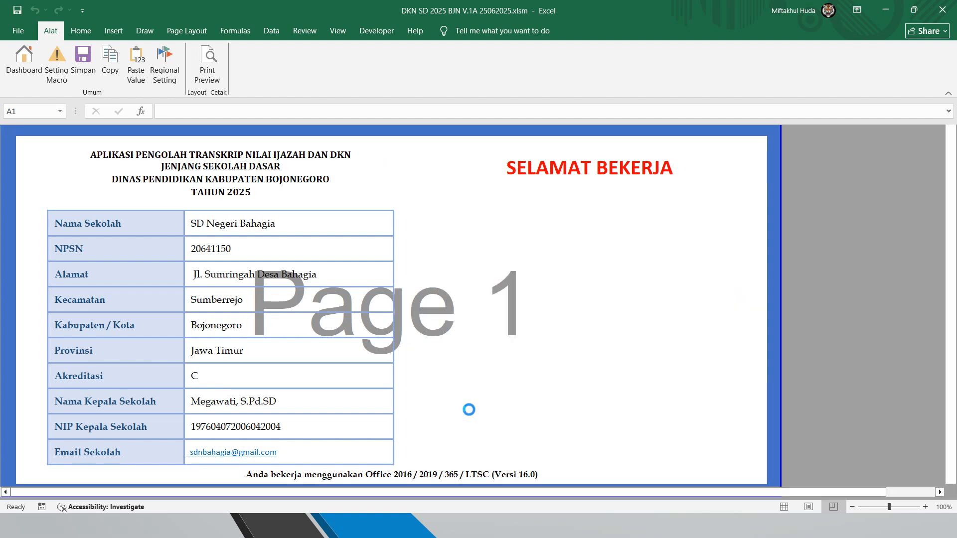
pyautogui.moveTo(389, 494); pyautogui.dragTo(729, 501)
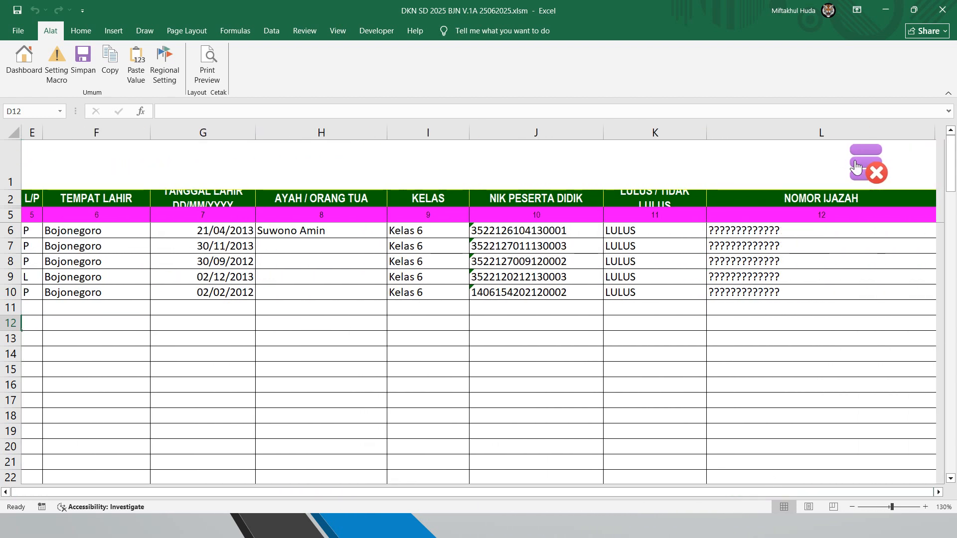
# Call up the deletion of all student data, decline the confirmation, and go back to the first student columns.
pyautogui.click(871, 170)
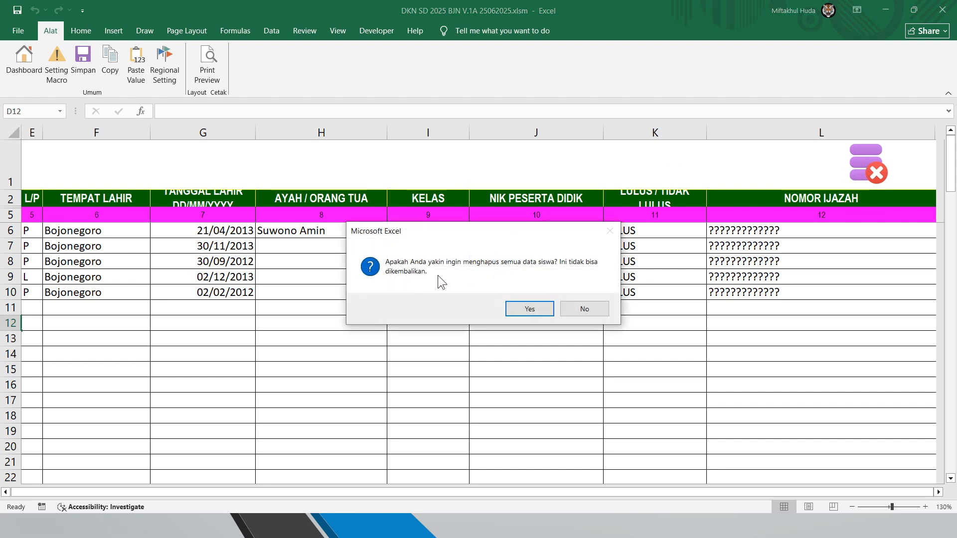
pyautogui.click(585, 311)
pyautogui.click(515, 305)
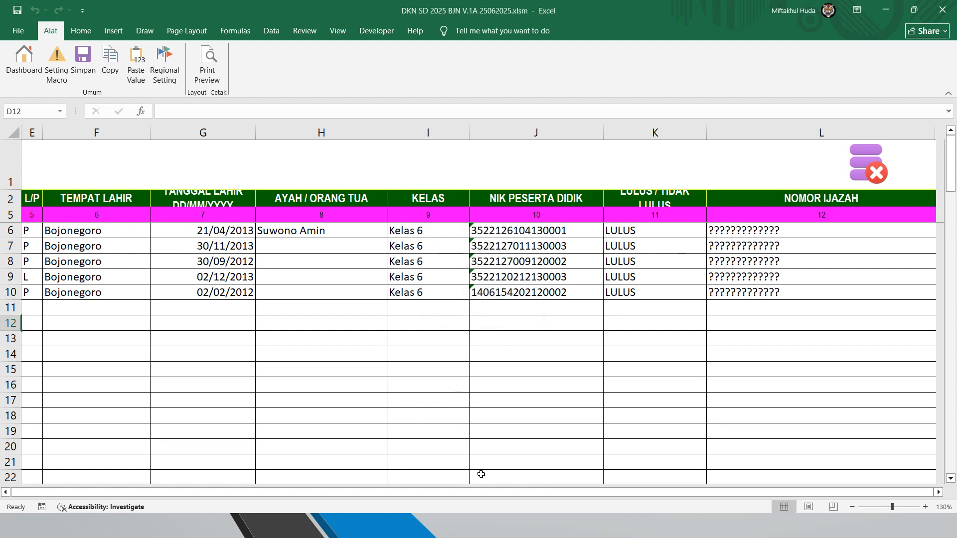
pyautogui.moveTo(477, 492); pyautogui.dragTo(360, 494)
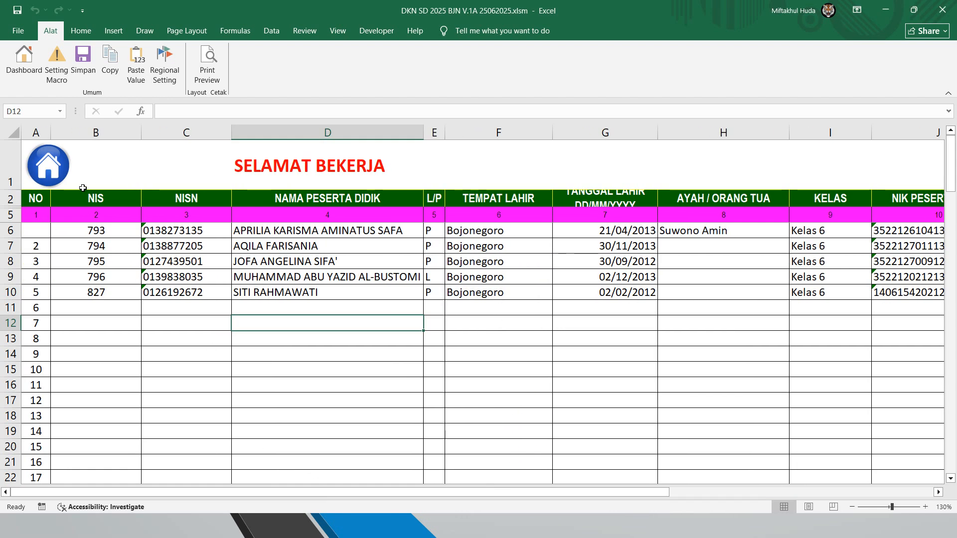
# Open Data Rapor through the dashboard and page through the report scores between Kelas 5 Semester Ganjil and Kelas 6 Semester Genap.
pyautogui.click(50, 170)
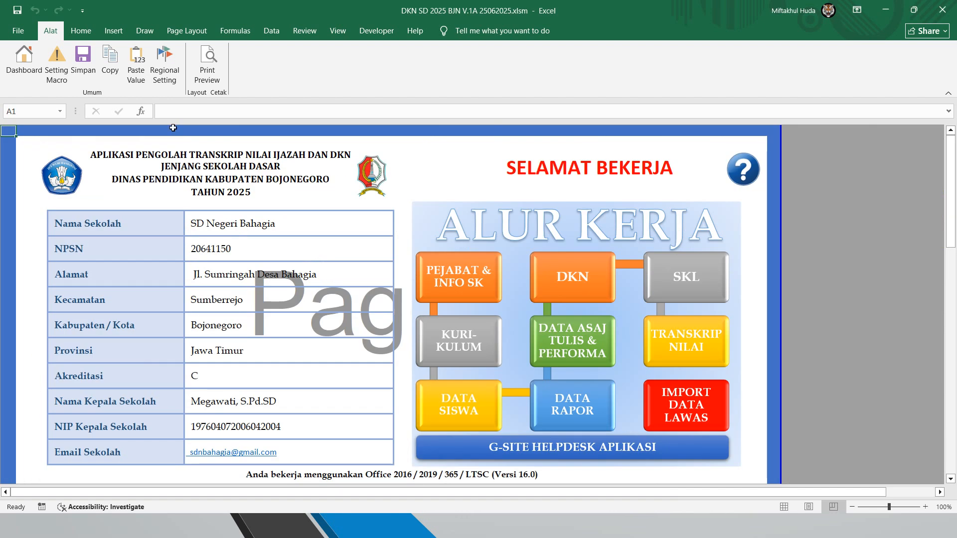
pyautogui.click(579, 397)
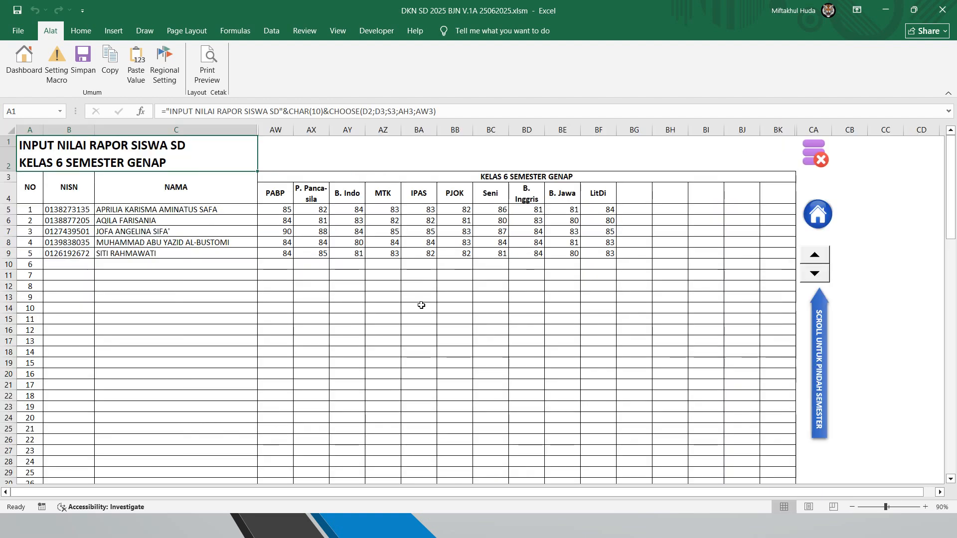
pyautogui.moveTo(747, 491); pyautogui.dragTo(651, 493)
pyautogui.click(816, 256)
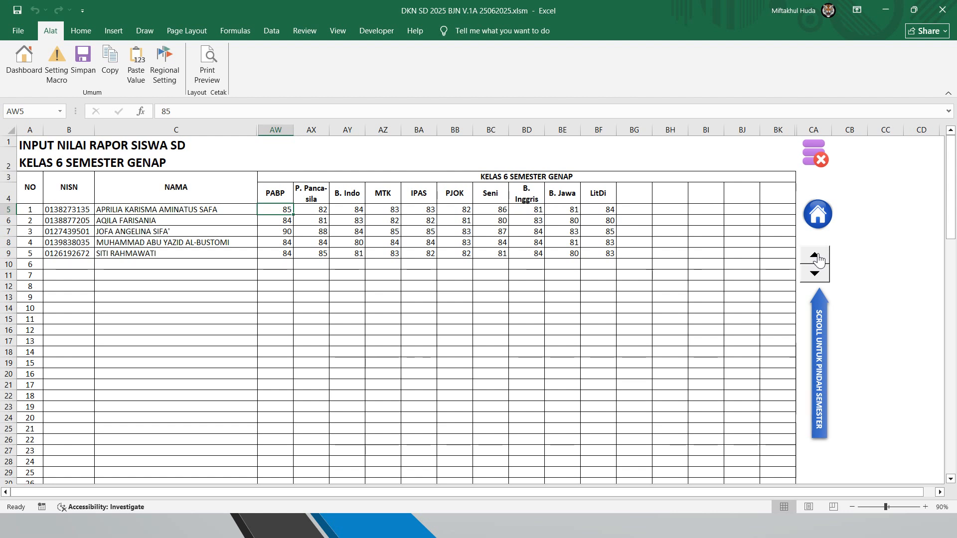
pyautogui.click(816, 243)
pyautogui.click(816, 255)
pyautogui.click(809, 275)
pyautogui.click(812, 275)
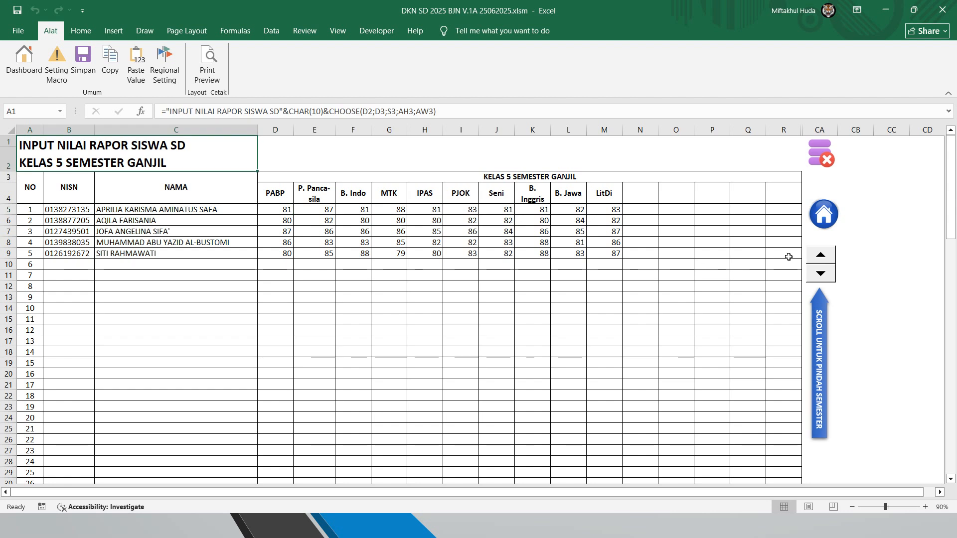
pyautogui.click(820, 256)
pyautogui.click(819, 257)
pyautogui.click(819, 259)
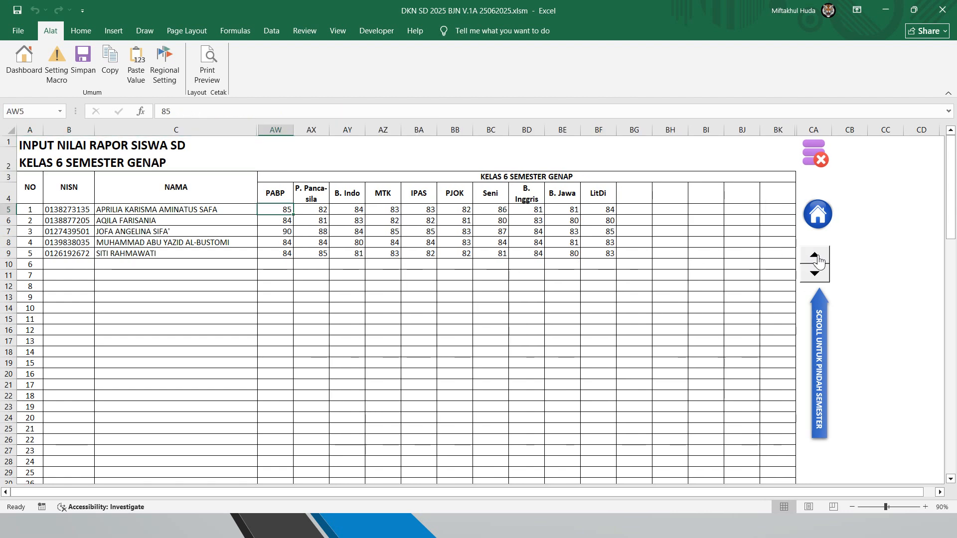
# Open Data ASAJ Tulis & Performa through the dashboard and switch the score input from ASAJ Tulis to ASAJ Performa.
pyautogui.click(818, 214)
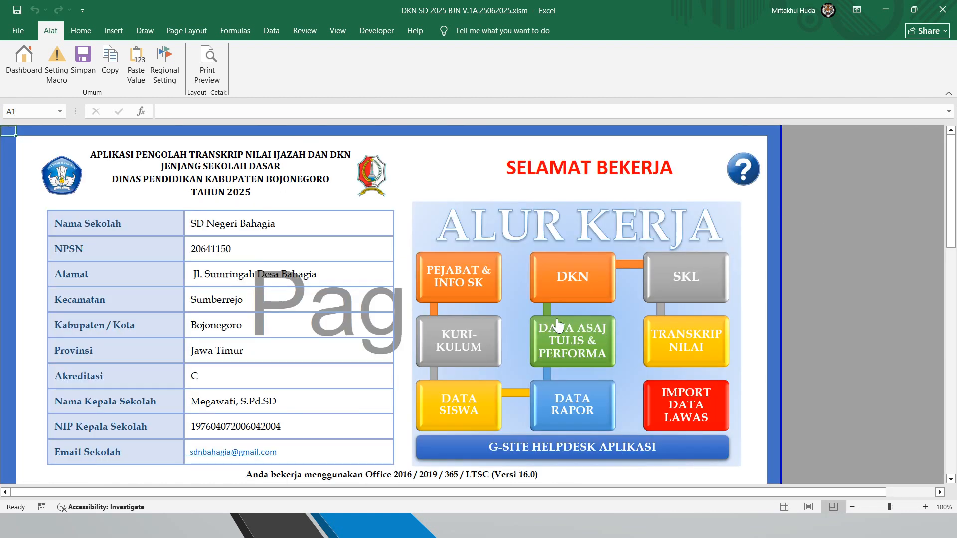
pyautogui.click(555, 344)
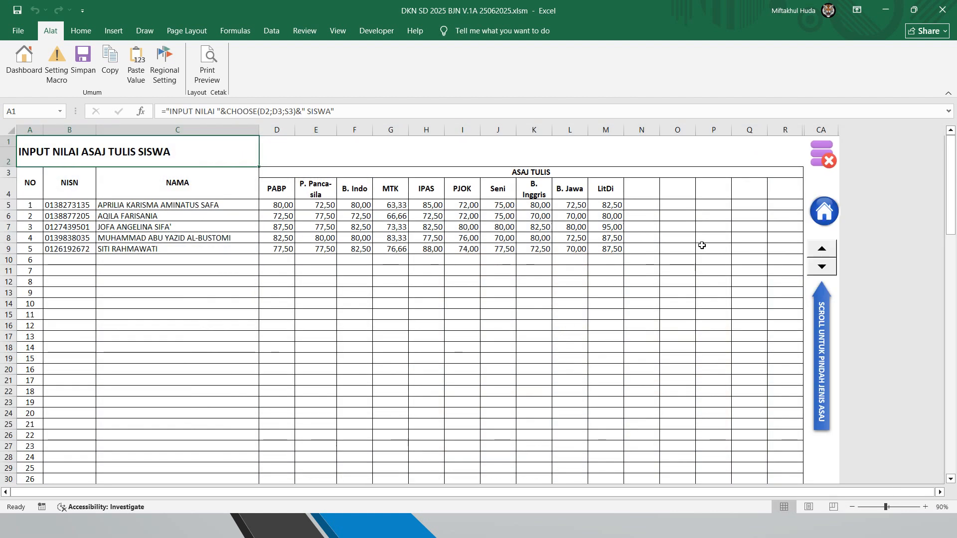
pyautogui.click(821, 252)
pyautogui.click(816, 257)
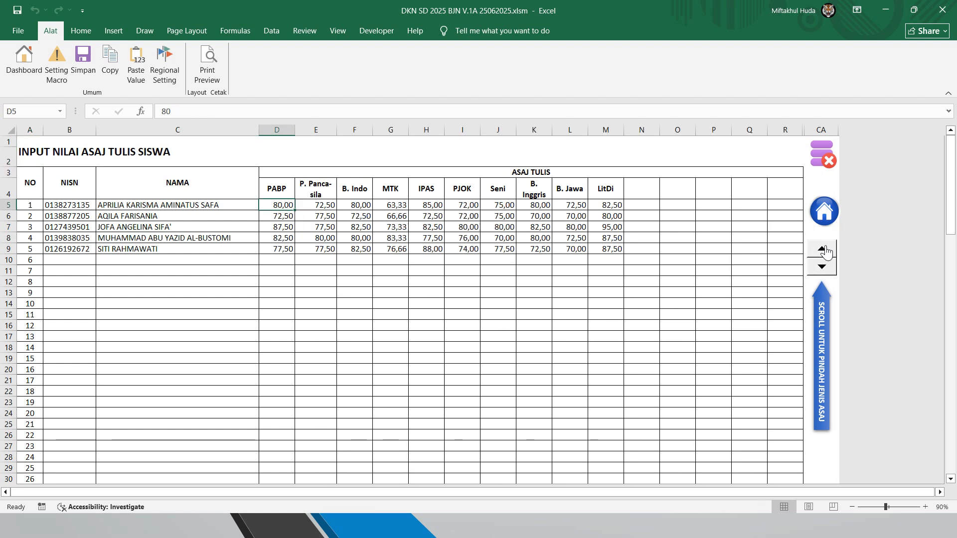
pyautogui.click(825, 252)
pyautogui.click(822, 251)
pyautogui.click(821, 249)
pyautogui.click(822, 250)
pyautogui.click(822, 250)
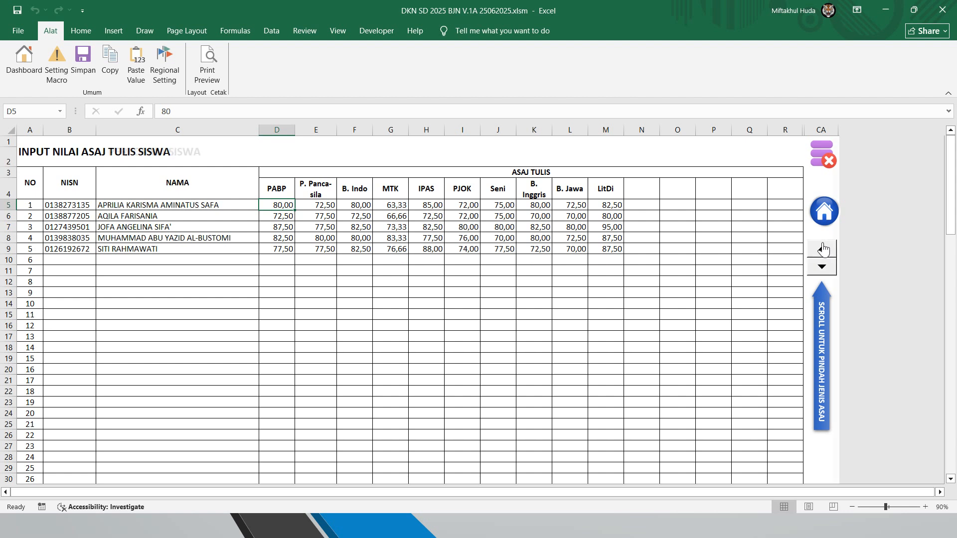
pyautogui.click(822, 250)
# Compare the P. Pancasila and LitDi columns in the ASAJ Performa scores and switch back to ASAJ Tulis.
pyautogui.click(310, 203)
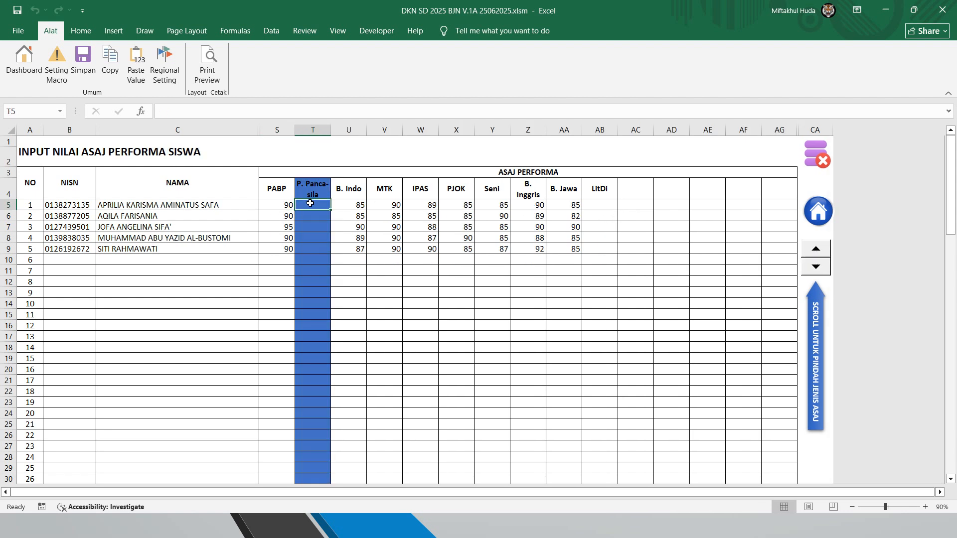
pyautogui.click(302, 259)
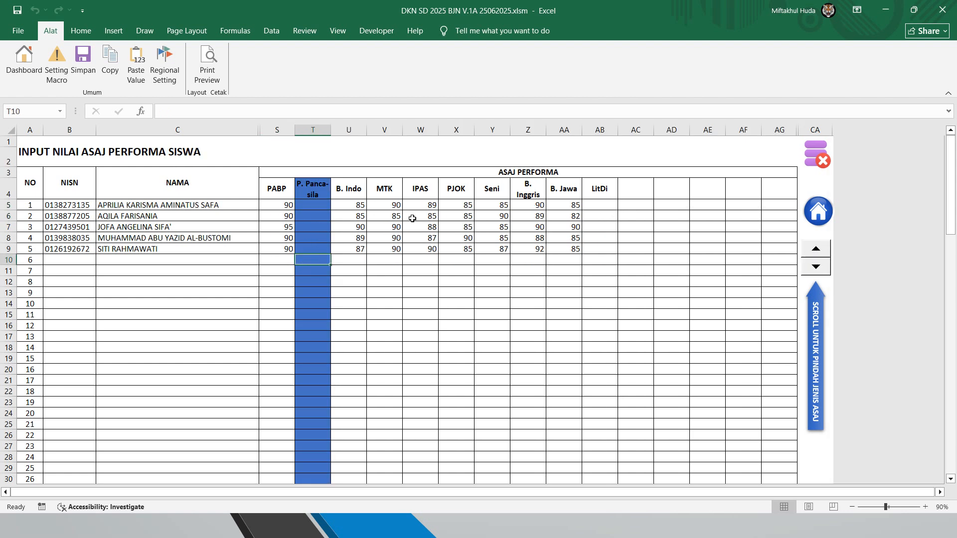
pyautogui.click(591, 208)
pyautogui.click(596, 190)
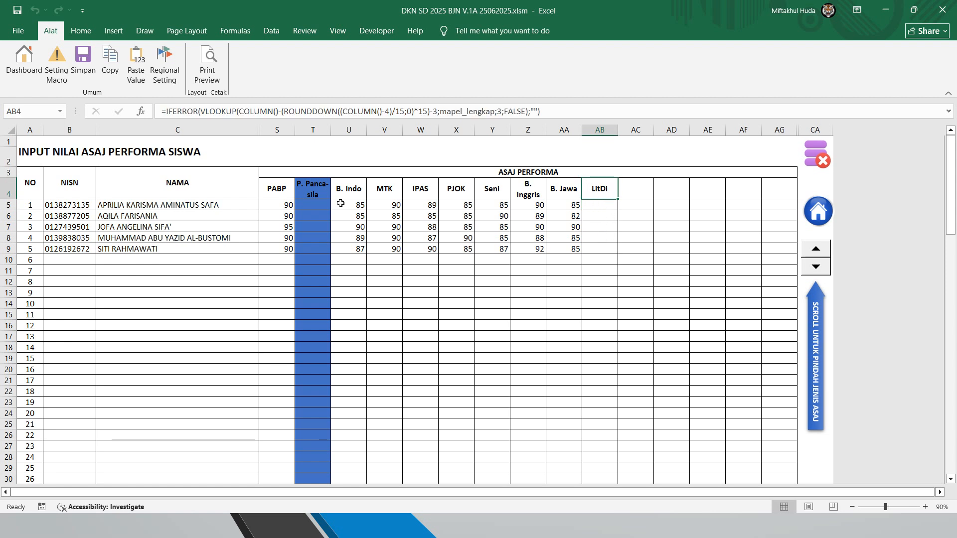
pyautogui.click(314, 204)
pyautogui.click(602, 196)
pyautogui.click(168, 160)
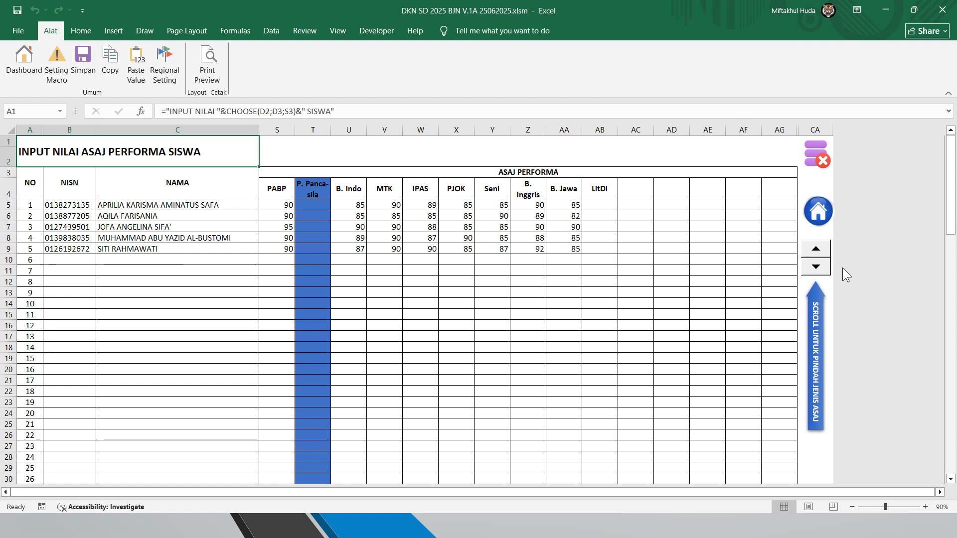
pyautogui.click(816, 268)
pyautogui.click(170, 172)
pyautogui.click(487, 245)
# Return to the Kurikulum sheet through the dashboard and set the Jenis Asesmen ASAJ of Literasi Digital to TEORI.
pyautogui.click(825, 212)
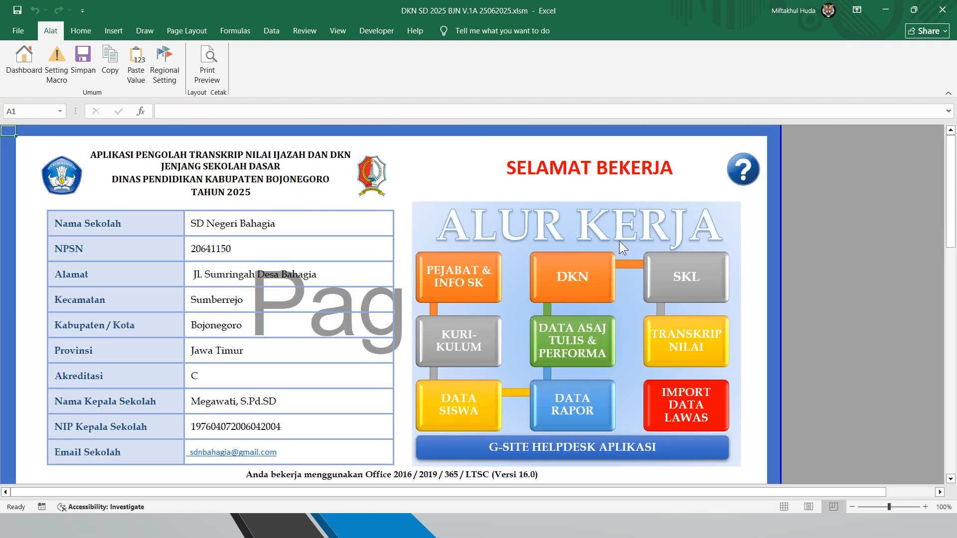
pyautogui.click(469, 330)
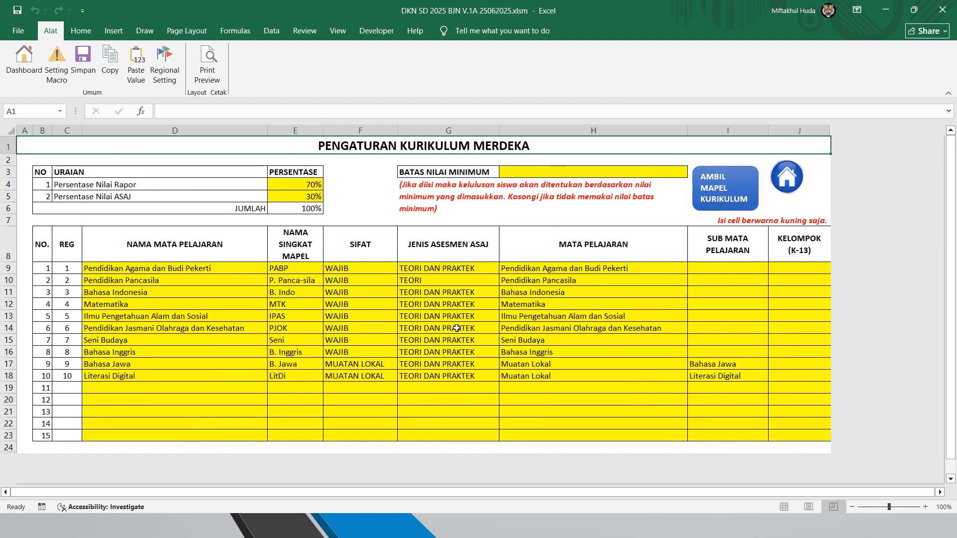
pyautogui.click(451, 378)
pyautogui.click(505, 376)
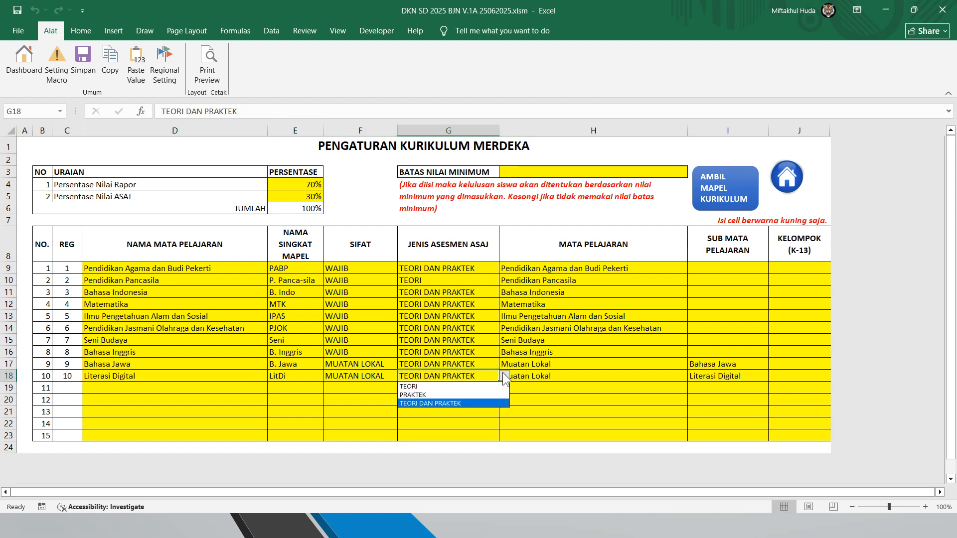
pyautogui.click(459, 387)
# Open Data ASAJ Tulis & Performa through the dashboard and switch the score input to ASAJ Performa.
pyautogui.click(790, 181)
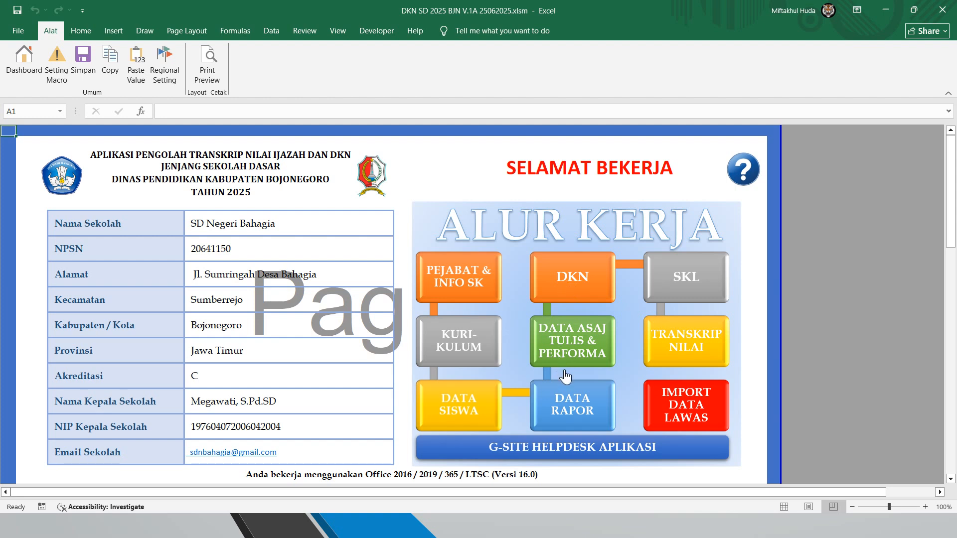
pyautogui.click(570, 343)
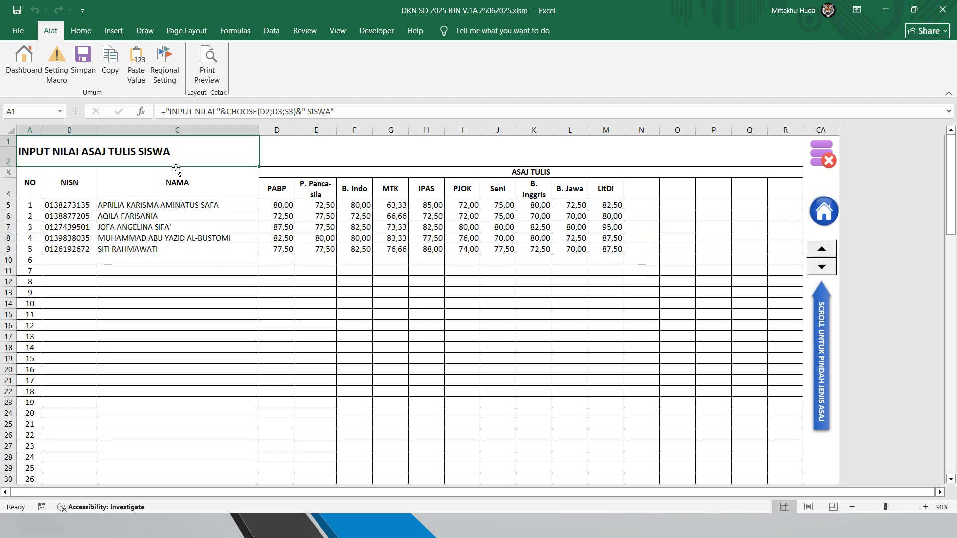
pyautogui.click(188, 195)
pyautogui.click(59, 169)
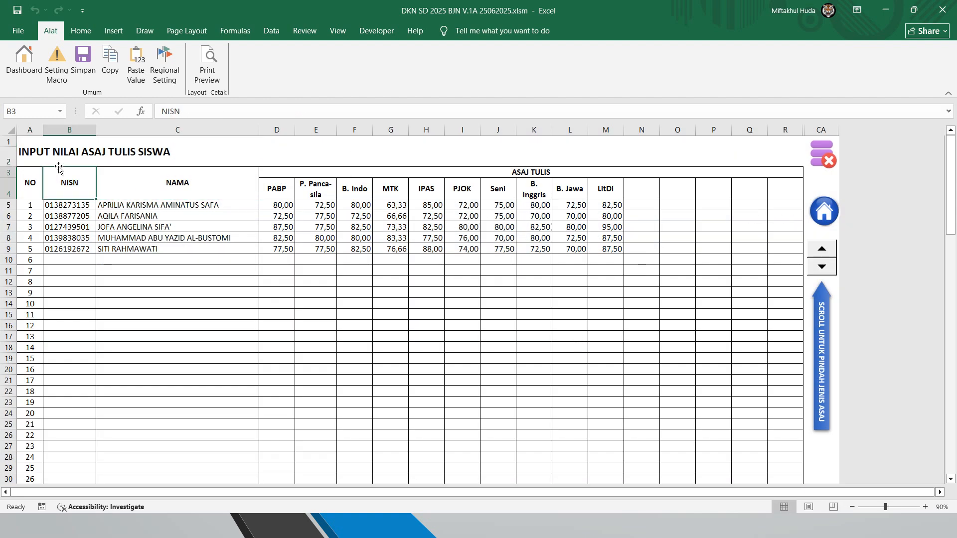
pyautogui.click(822, 265)
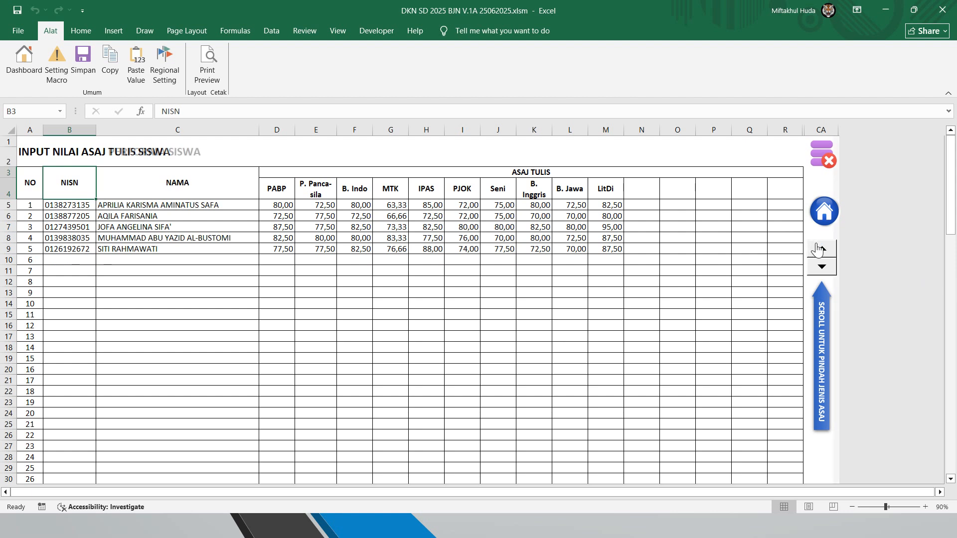
# Check the LitDi and P. Pancasila score columns for the two ASAJ types and return to ASAJ Tulis.
pyautogui.click(604, 203)
pyautogui.click(594, 251)
pyautogui.click(306, 268)
pyautogui.click(312, 236)
pyautogui.click(325, 207)
pyautogui.click(817, 267)
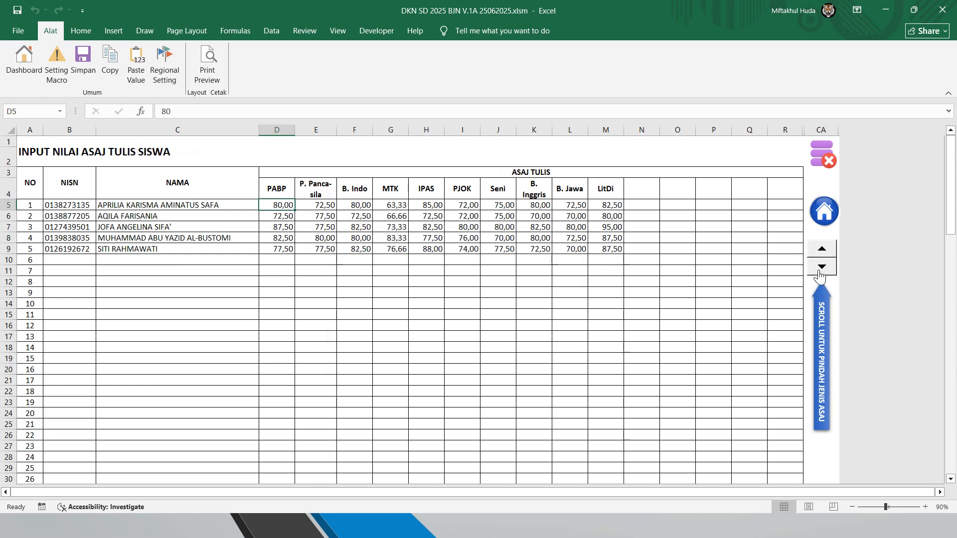
# Open the DKN sheet through the dashboard and look across its report, ASAJ and Nilai Akhir columns.
pyautogui.click(822, 213)
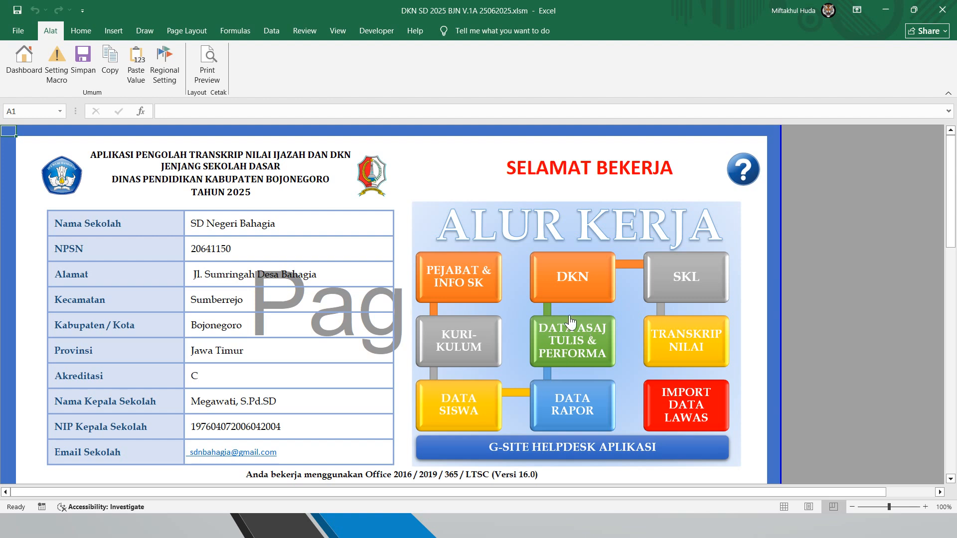
pyautogui.click(568, 276)
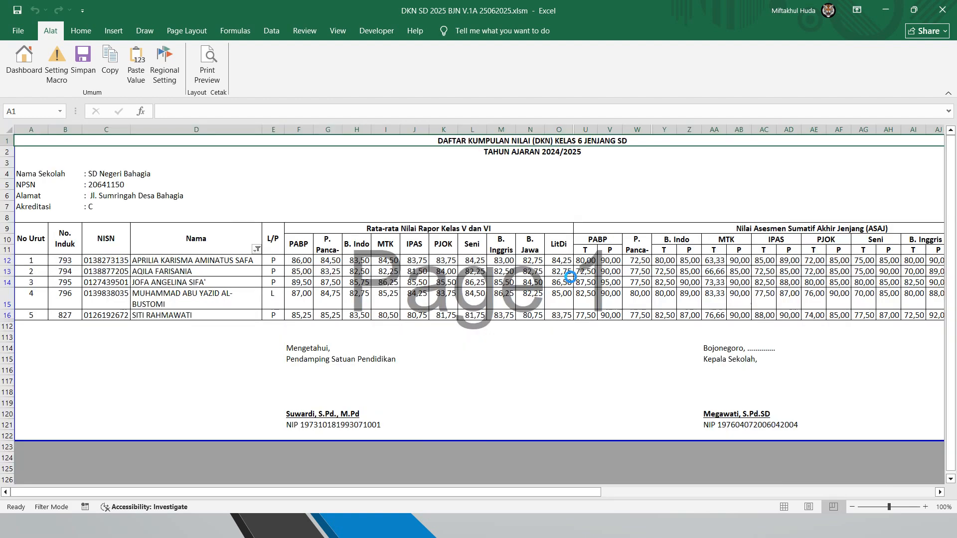
pyautogui.click(191, 287)
pyautogui.moveTo(396, 492); pyautogui.dragTo(677, 477)
pyautogui.moveTo(370, 404); pyautogui.dragTo(449, 401)
# Preview the DKN printout and check its margins and the available paper sizes in Page Setup.
pyautogui.click(208, 63)
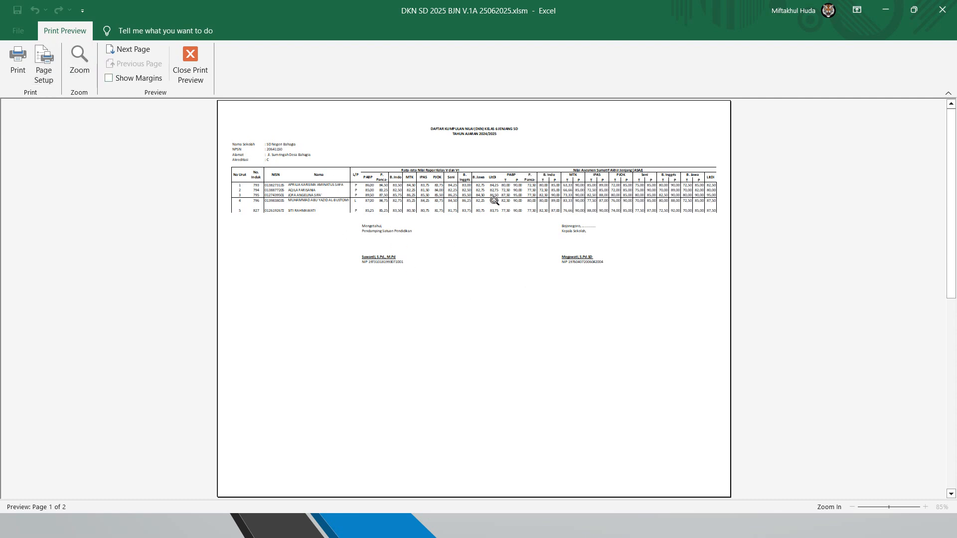
pyautogui.click(44, 67)
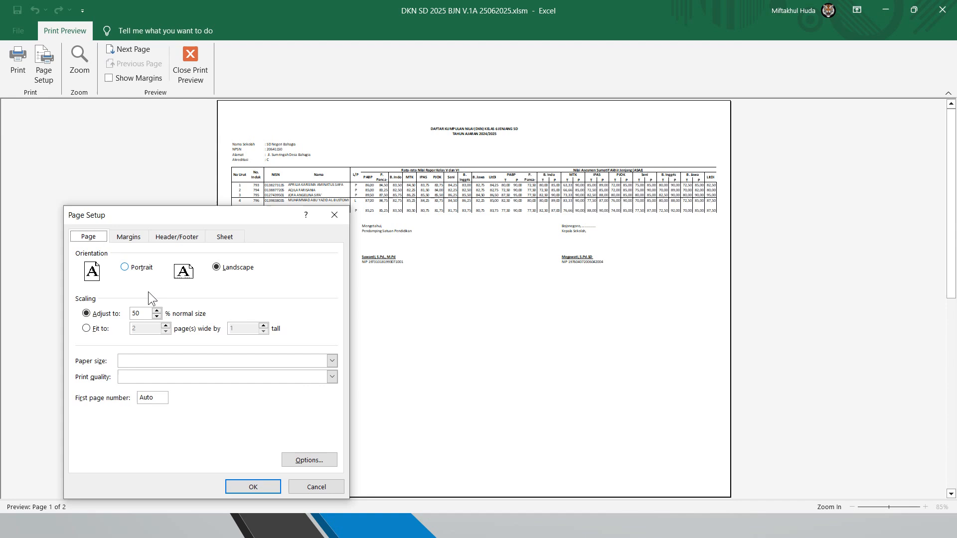
pyautogui.click(128, 237)
pyautogui.click(90, 237)
pyautogui.click(148, 362)
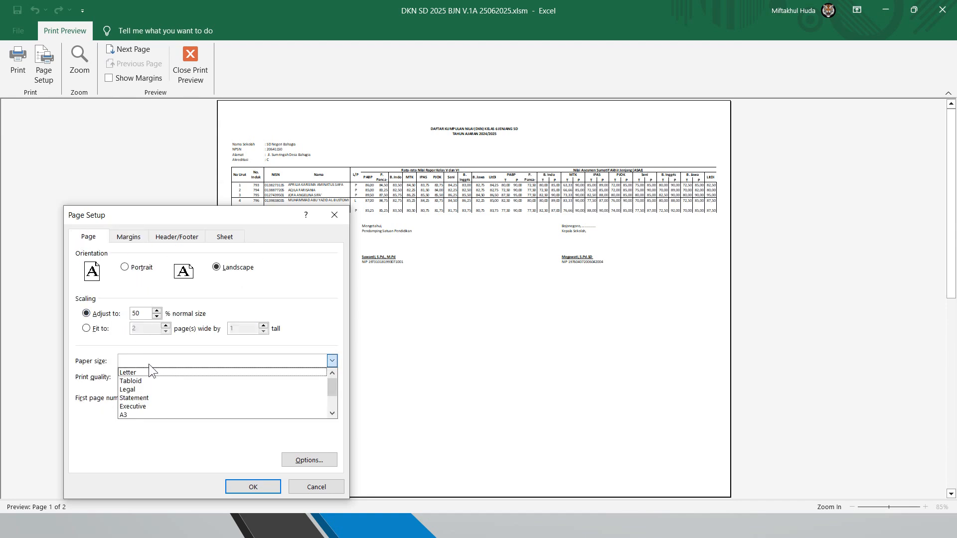
pyautogui.click(238, 447)
# Check the paper size in Microsoft Print to PDF's advanced options and leave Page Setup without changes.
pyautogui.click(297, 460)
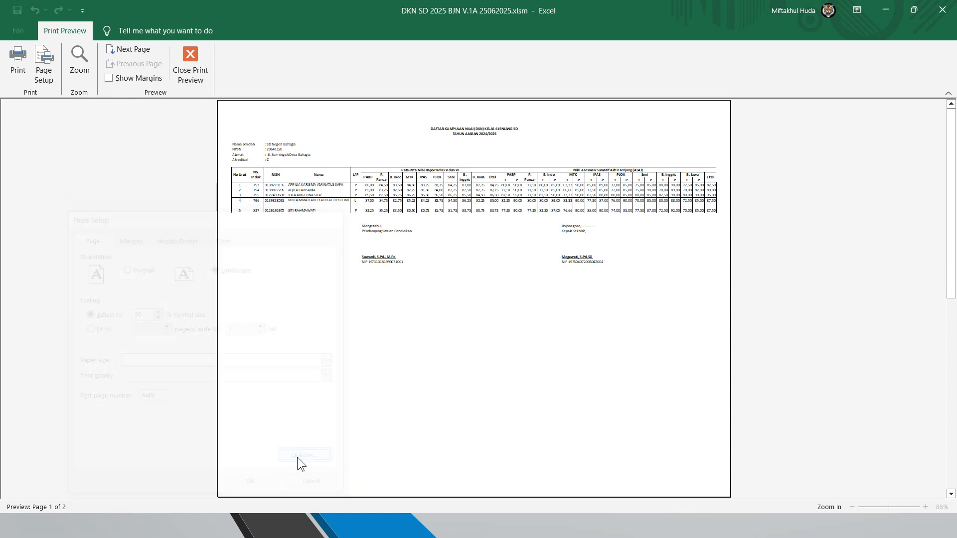
pyautogui.click(275, 278)
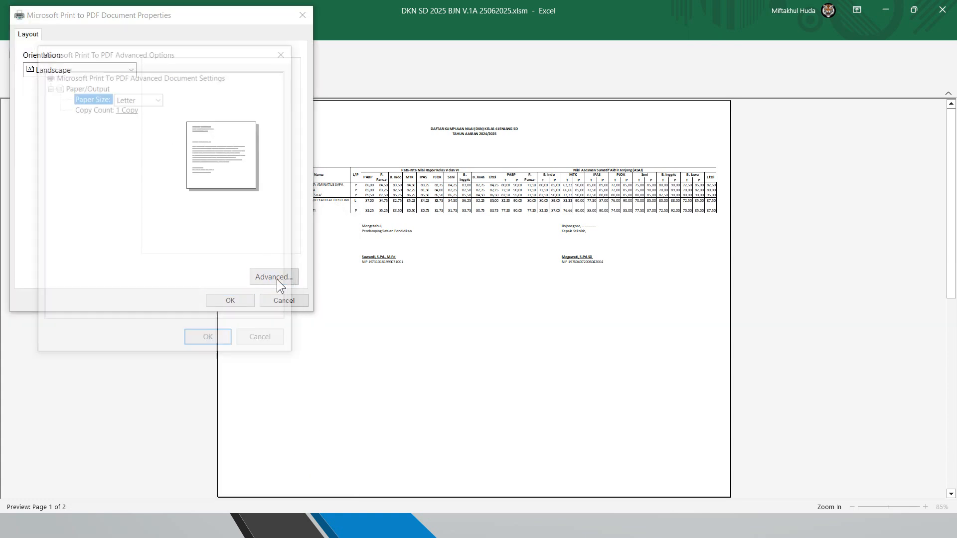
pyautogui.click(144, 96)
pyautogui.click(145, 95)
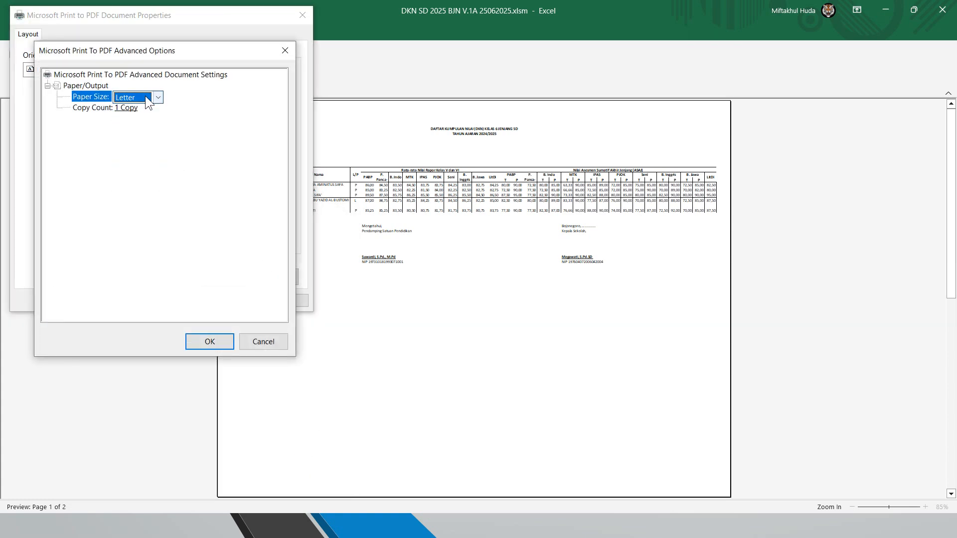
pyautogui.click(250, 338)
pyautogui.click(282, 305)
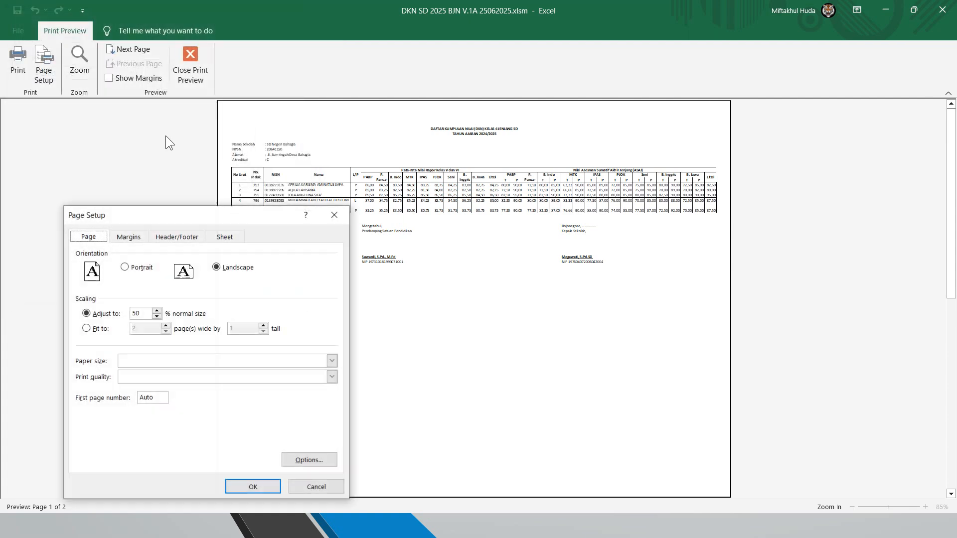
pyautogui.click(315, 487)
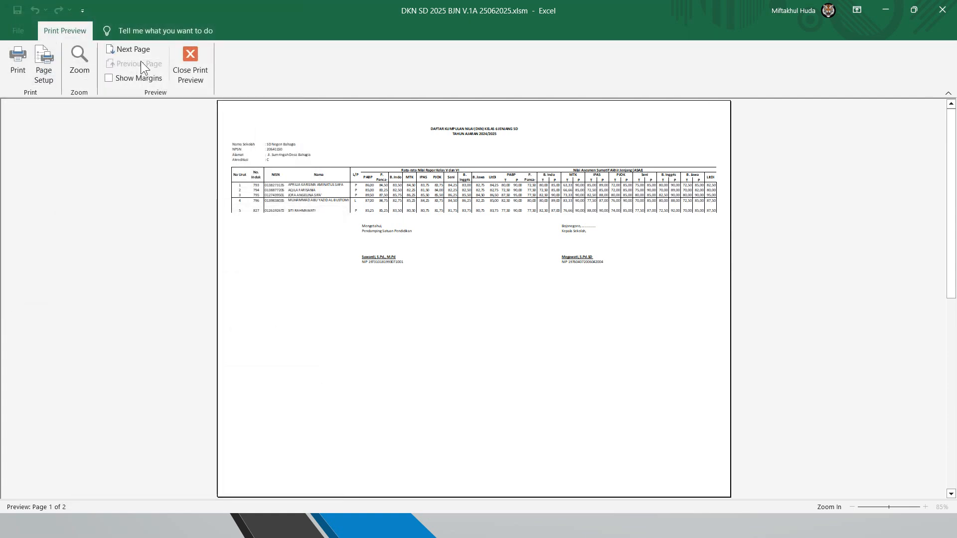
# Close the preview and inspect the Microsoft Print to PDF properties from the DKN's print settings.
pyautogui.click(192, 67)
pyautogui.click(187, 34)
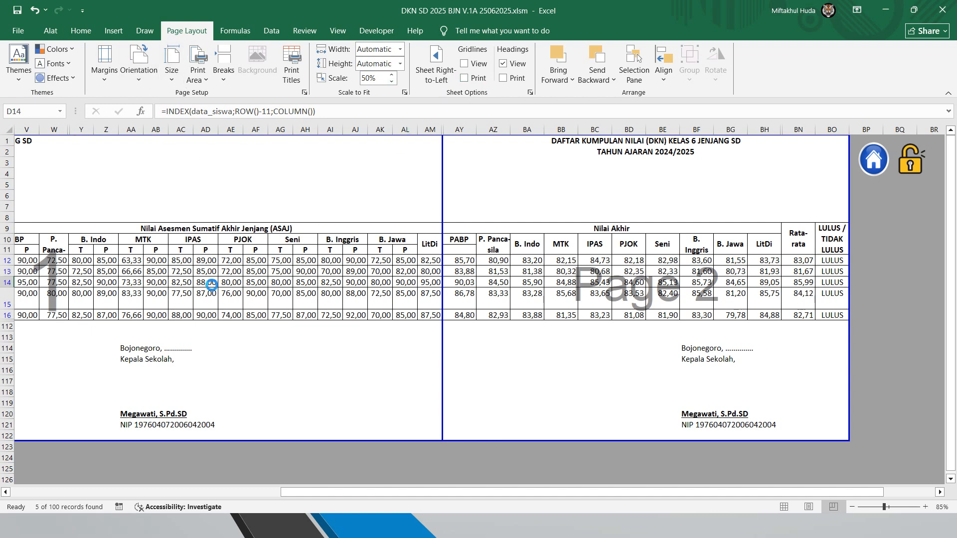
pyautogui.hotkey('ctrl', 'p')
pyautogui.click(232, 184)
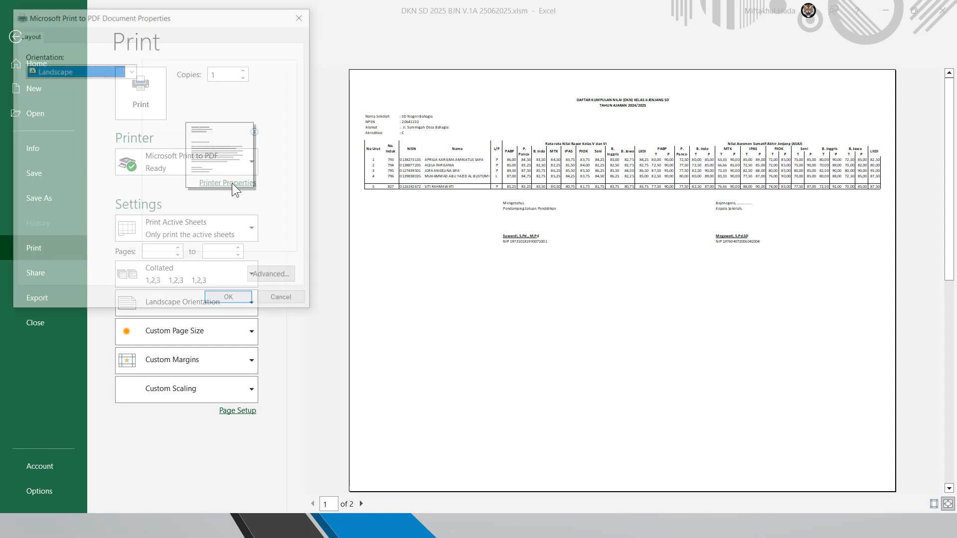
pyautogui.click(273, 297)
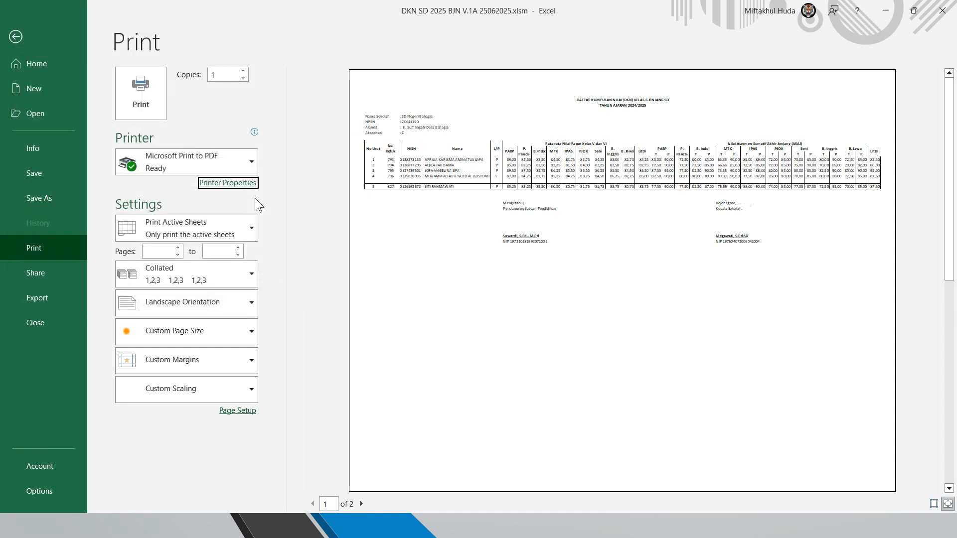
# Select the Canon G1010 series printer, apply its F4 preset in the printer properties, and return to the DKN sheet.
pyautogui.click(220, 163)
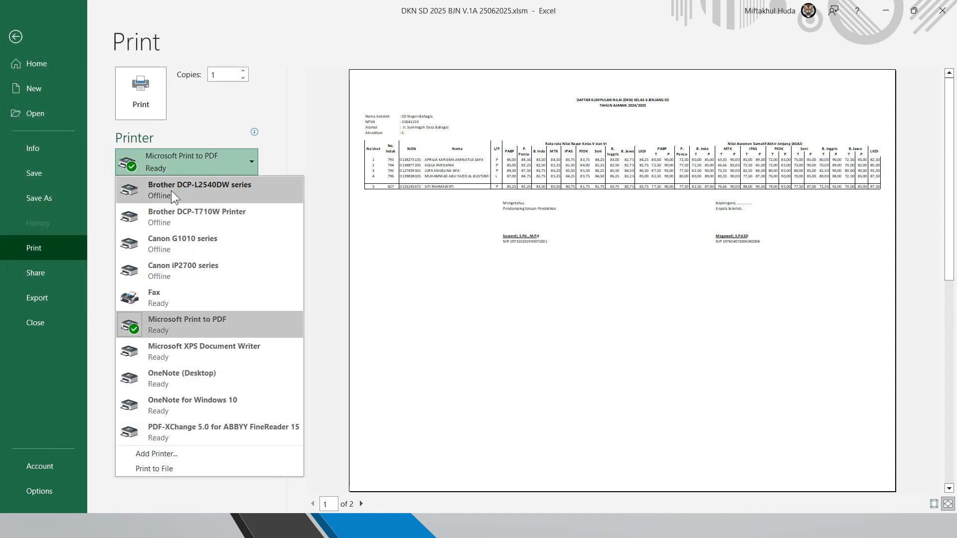
pyautogui.click(211, 245)
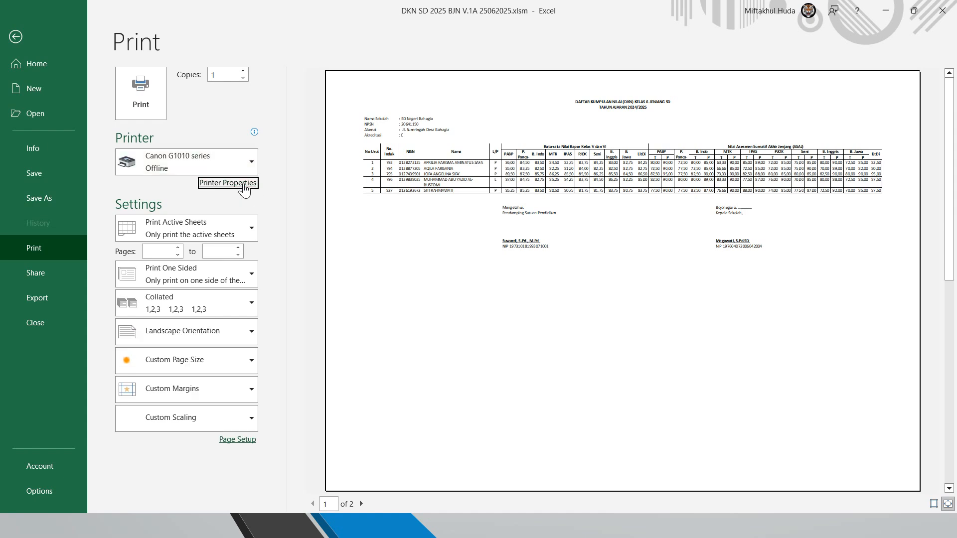
pyautogui.click(244, 184)
pyautogui.click(79, 75)
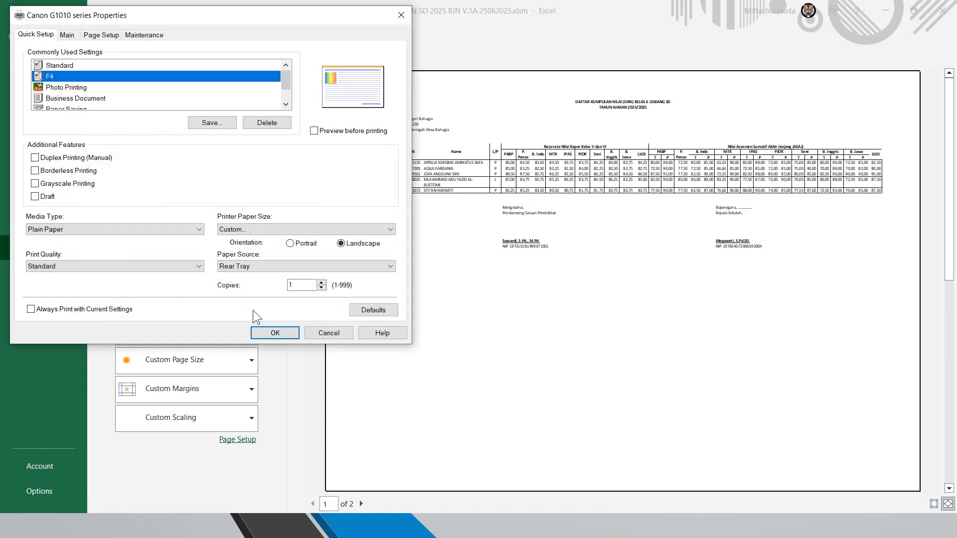
pyautogui.click(275, 332)
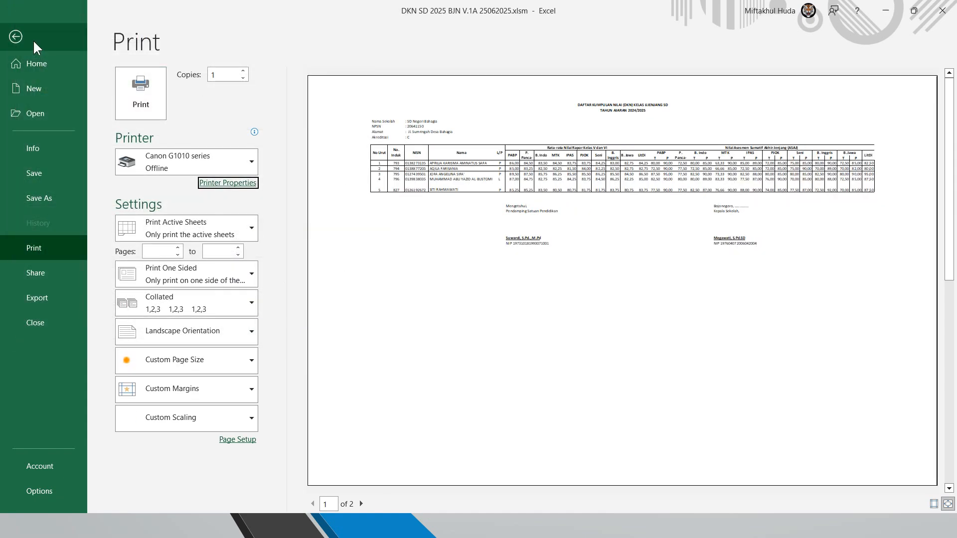
pyautogui.click(33, 40)
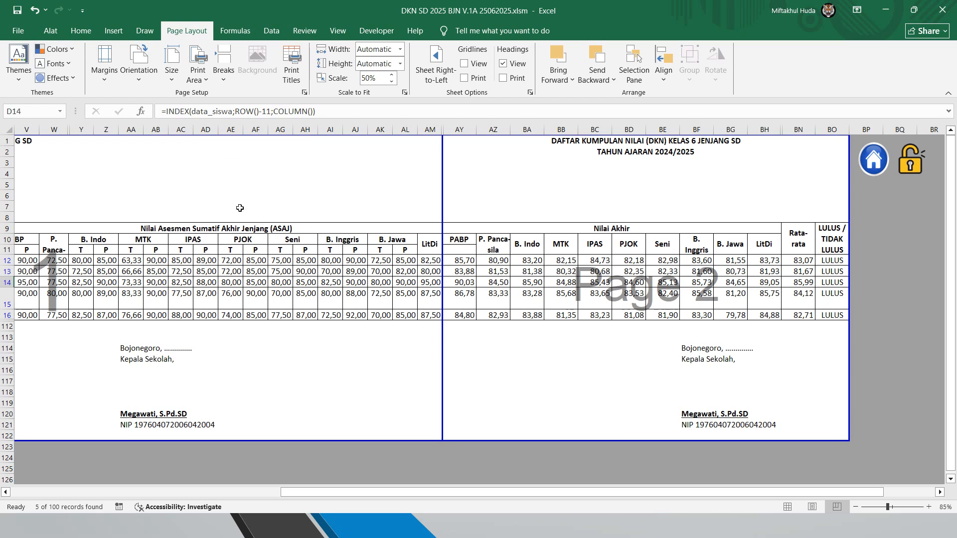
# Reopen the DKN print preview and set the page scaling to fit 2 pages wide by 1 tall.
pyautogui.click(52, 30)
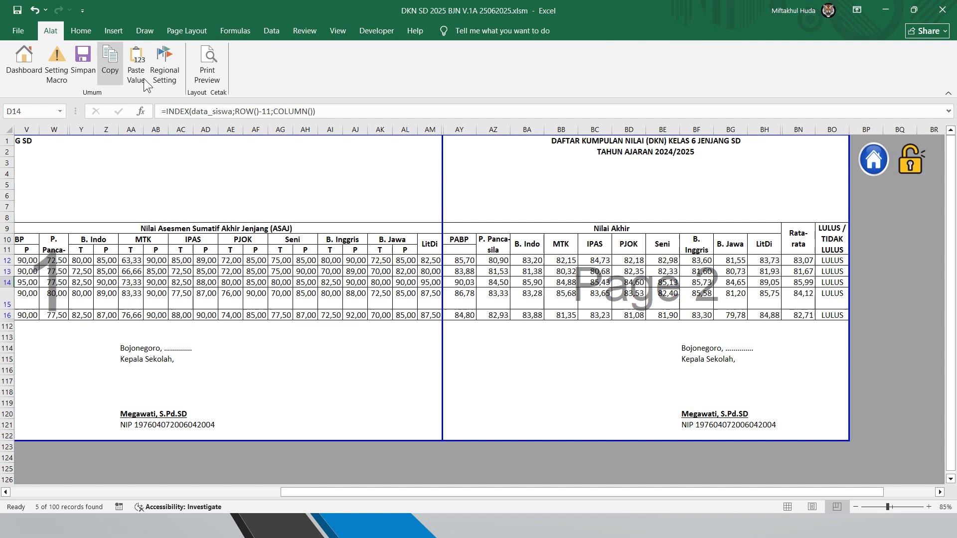
pyautogui.click(212, 80)
pyautogui.click(136, 78)
pyautogui.click(138, 79)
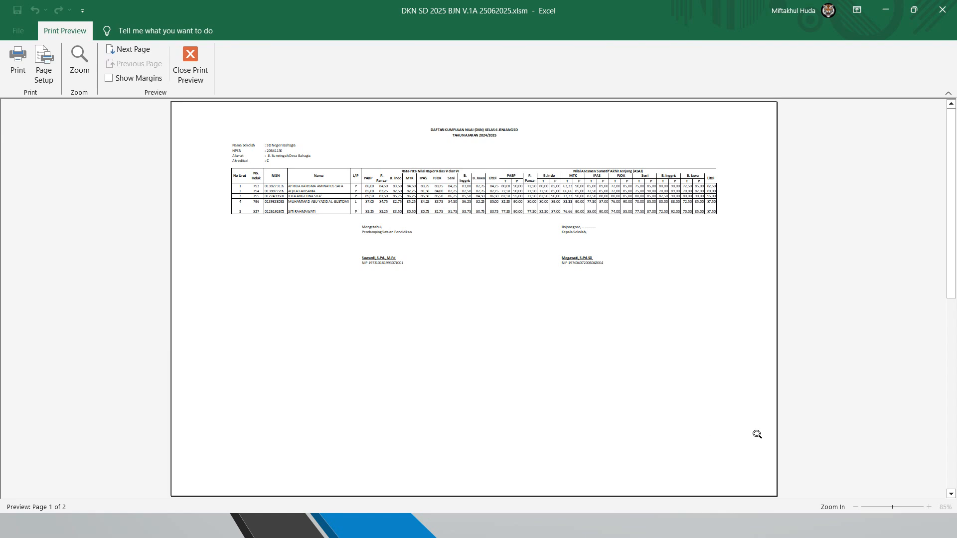
pyautogui.click(44, 75)
pyautogui.click(96, 330)
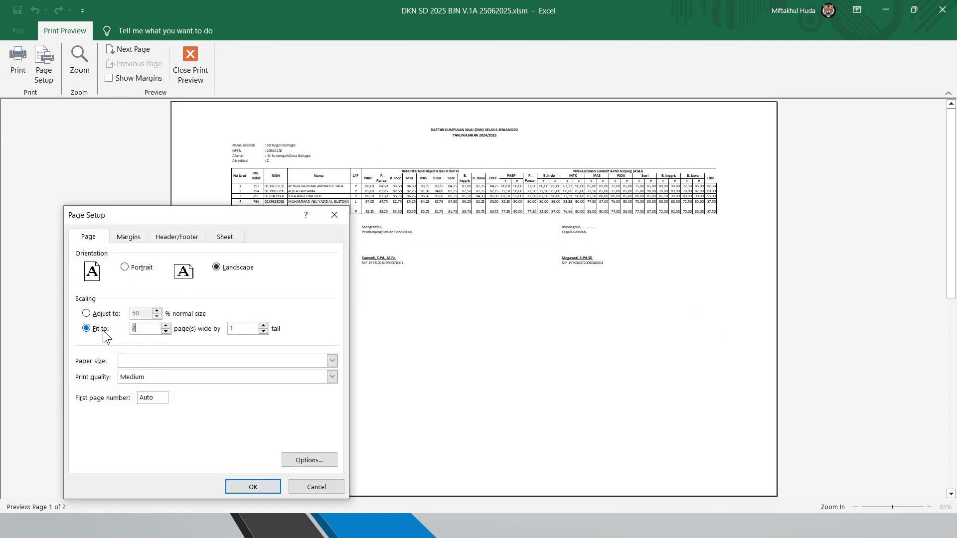
pyautogui.click(261, 490)
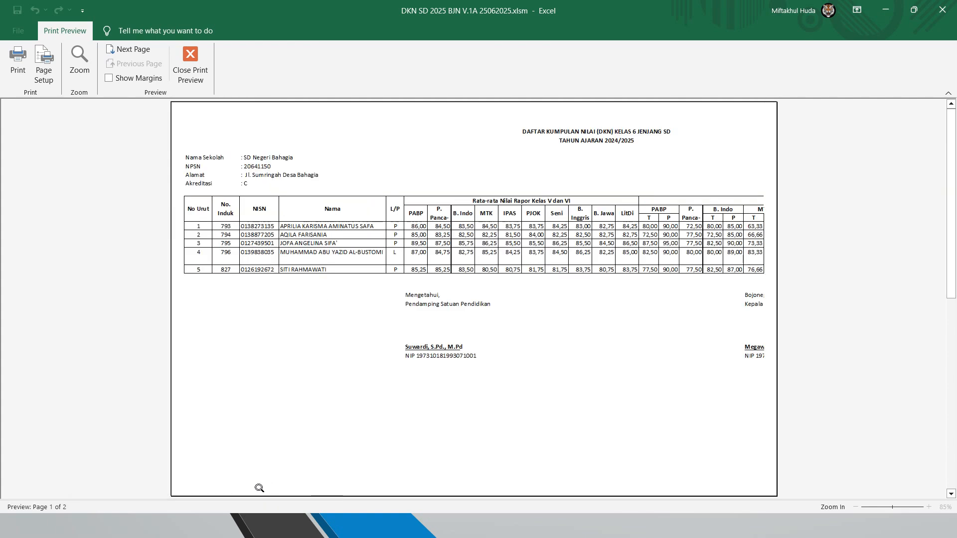
# Close the preview, check both pages of the DKN in the print view, and return to the sheet.
pyautogui.click(189, 68)
pyautogui.moveTo(143, 348); pyautogui.dragTo(441, 354)
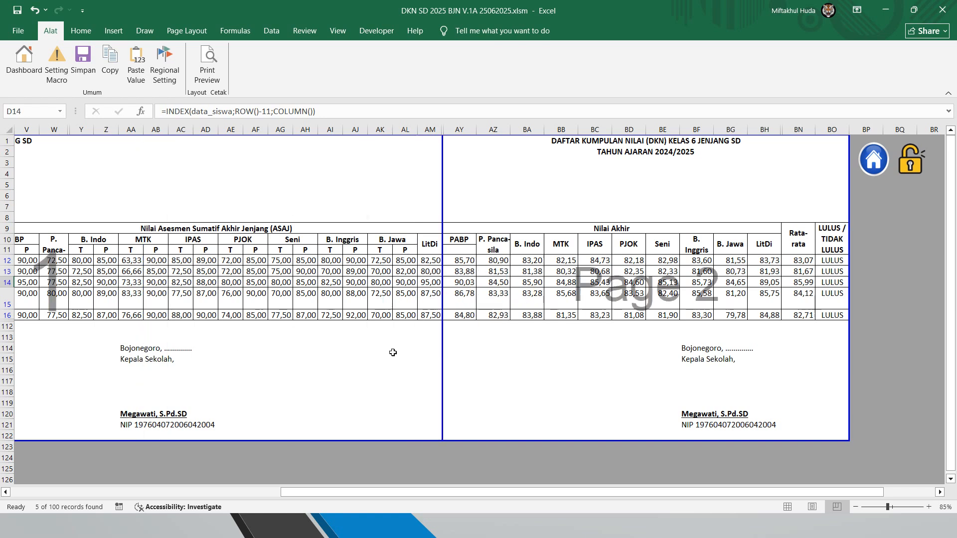
pyautogui.hotkey('ctrl', 'p')
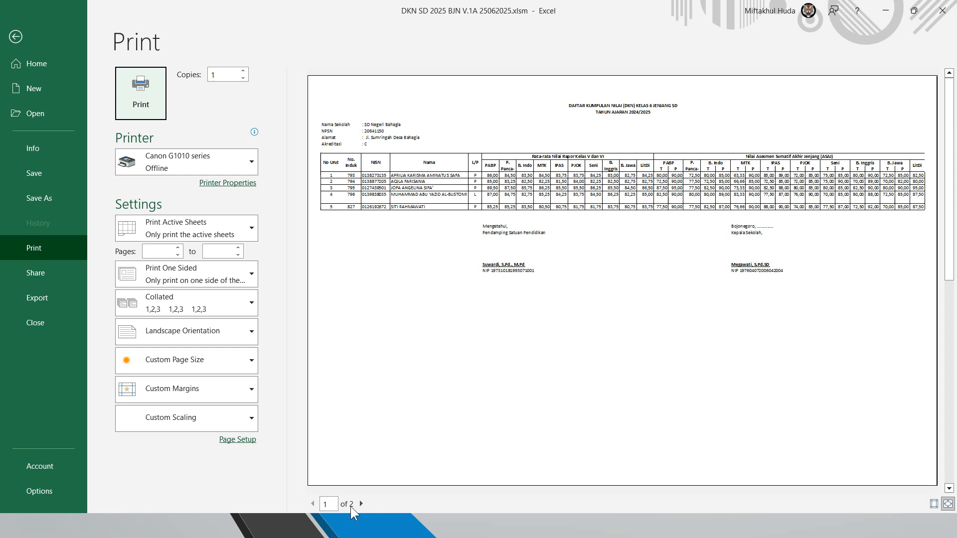
pyautogui.click(359, 504)
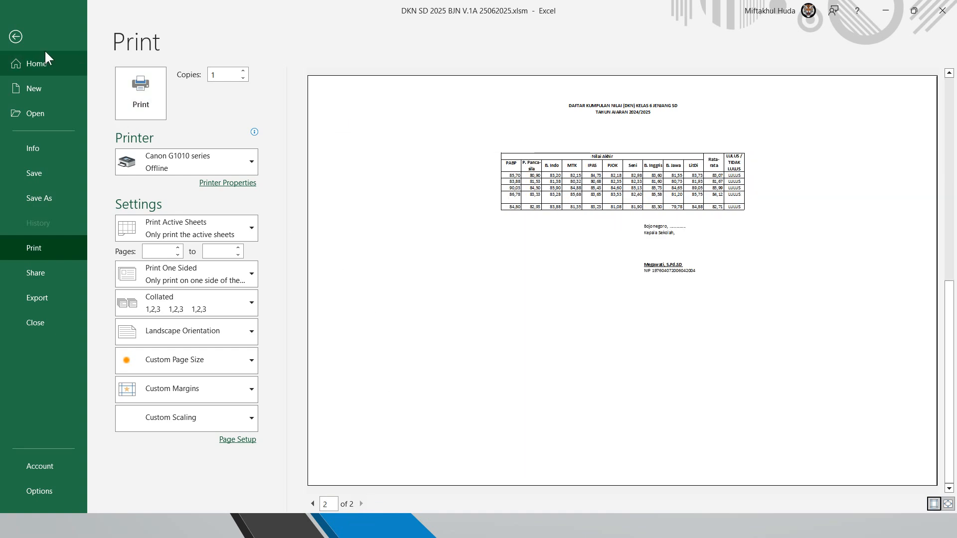
pyautogui.click(16, 37)
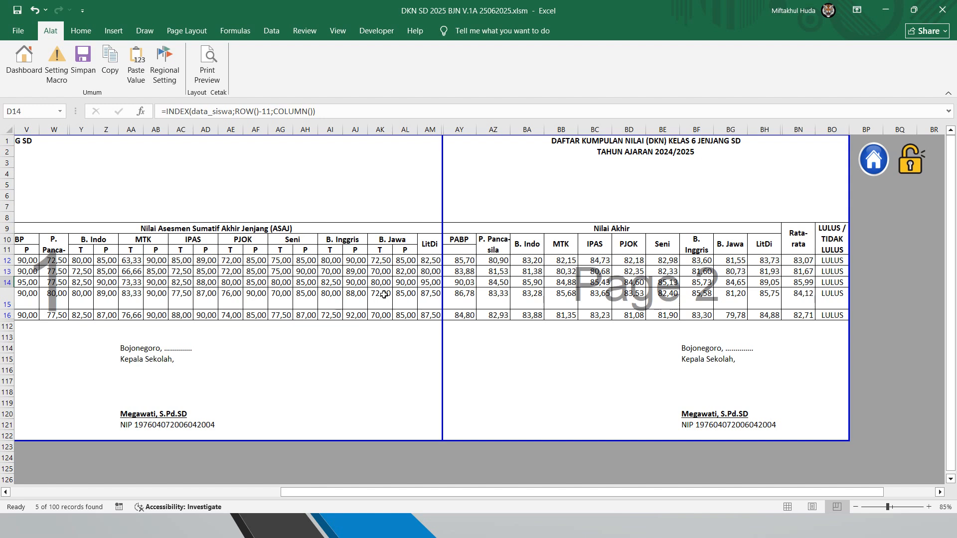
# Open the SKL sheet from the dashboard to view the graduation letter, and return to the dashboard.
pyautogui.click(874, 160)
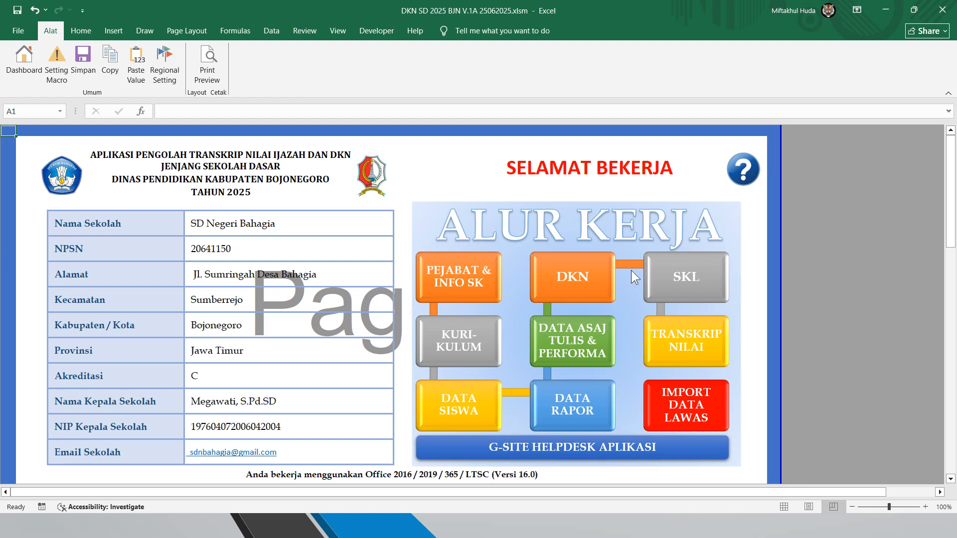
pyautogui.click(687, 281)
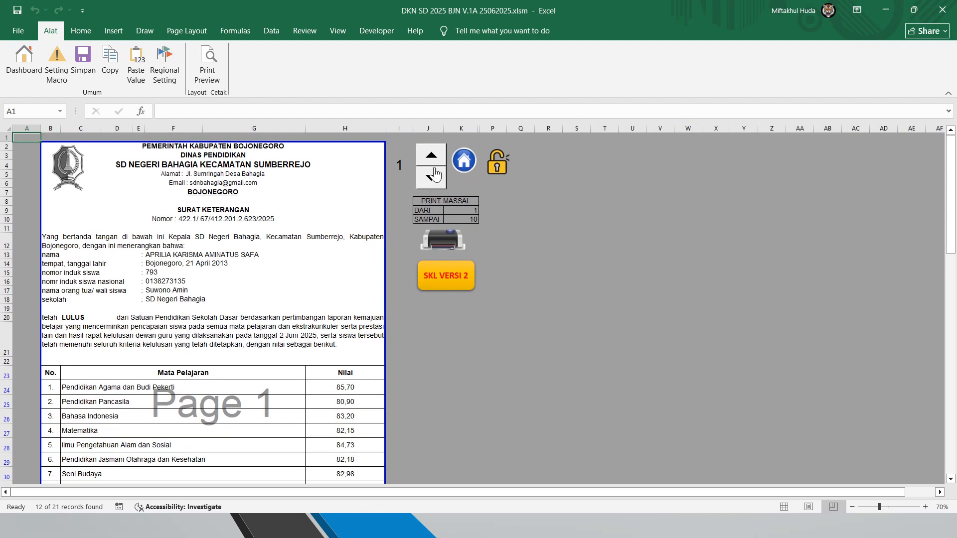
pyautogui.click(464, 161)
# Open the Transkrip Nilai sheet and select the DARI and SAMPAI cells of its Print Massal range.
pyautogui.click(654, 349)
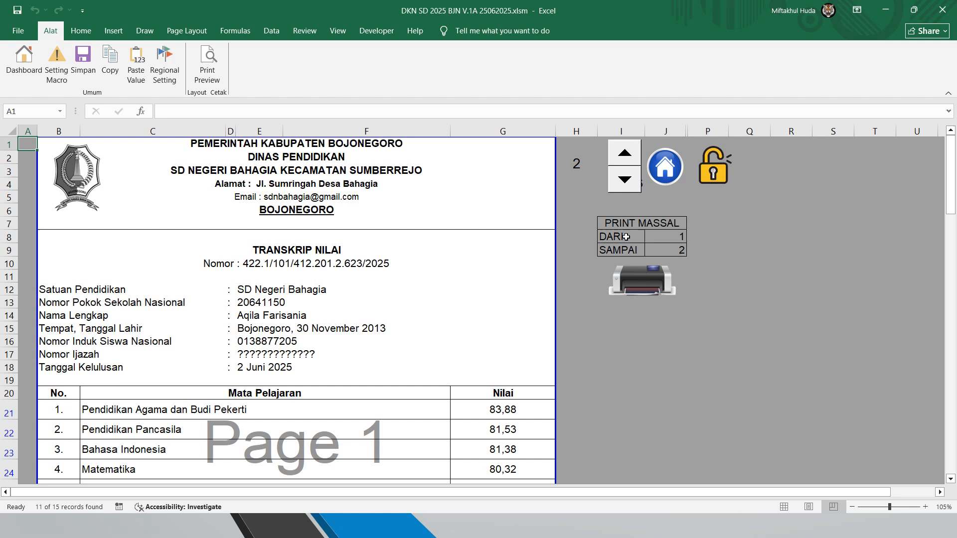
pyautogui.click(666, 234)
pyautogui.click(667, 251)
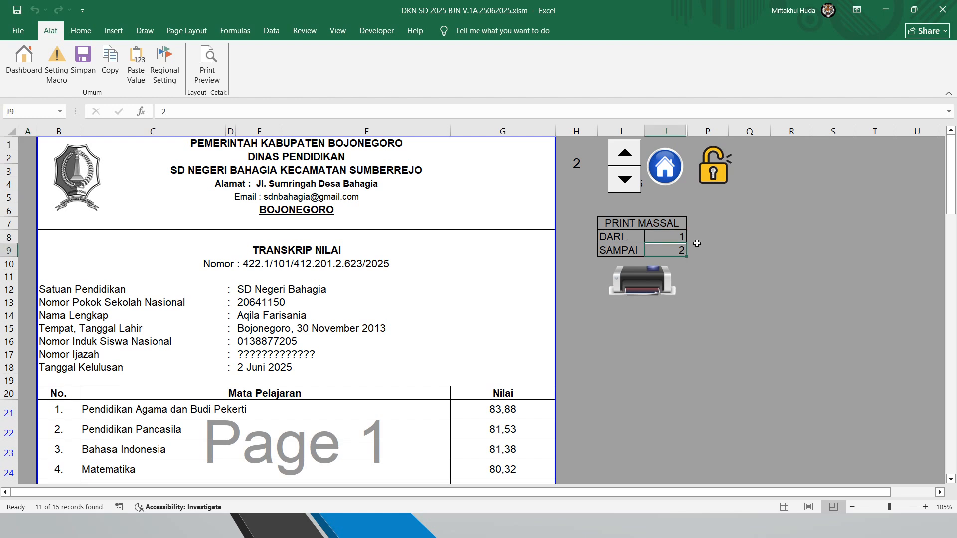
# Set the SAMPAI value of the Print Massal range to 4 and try the bulk print.
pyautogui.write('4')
pyautogui.click(736, 239)
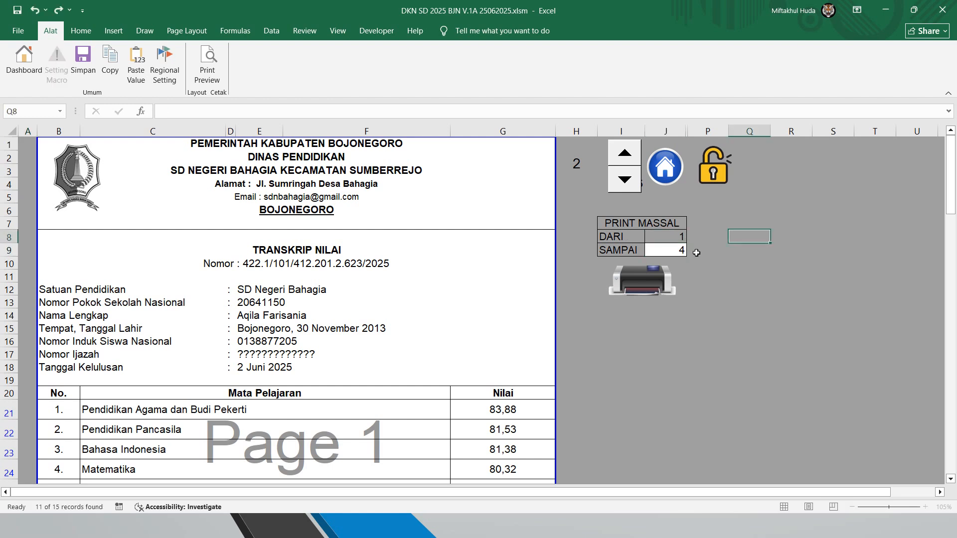
pyautogui.click(643, 289)
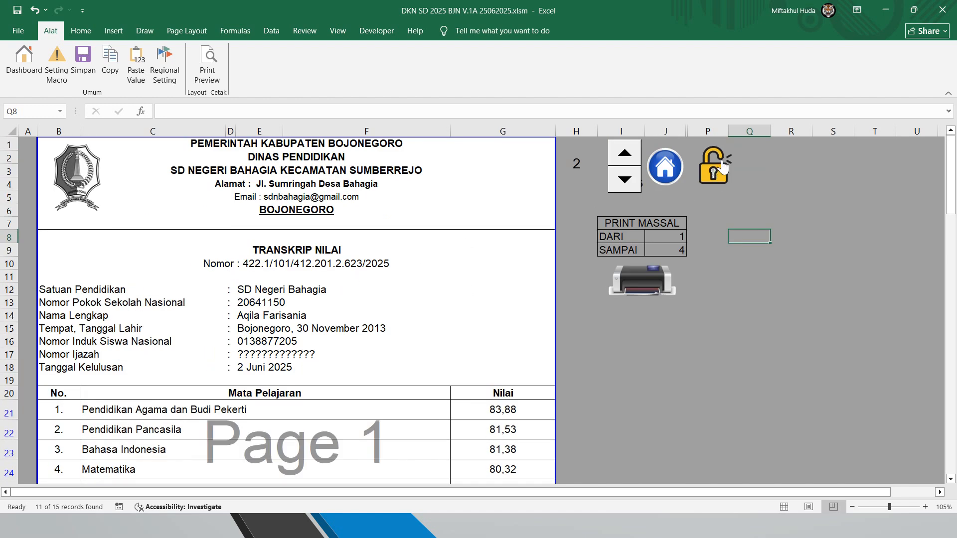
# Review the transcript sheet's student details, subject scores and signature block.
pyautogui.click(295, 295)
pyautogui.click(368, 268)
pyautogui.click(312, 338)
pyautogui.scroll(-1, 361, 362)
pyautogui.scroll(-3, 362, 363)
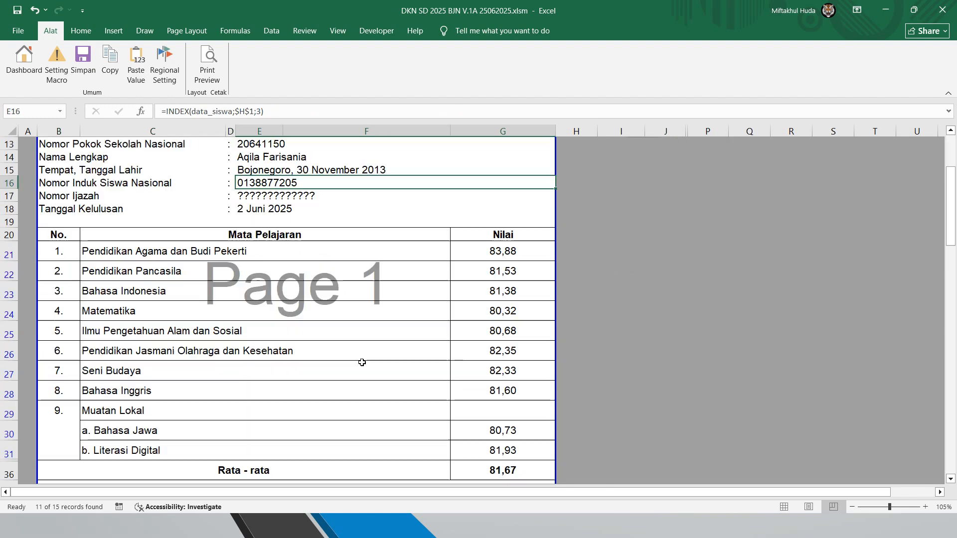
pyautogui.click(200, 358)
pyautogui.scroll(-4, 246, 356)
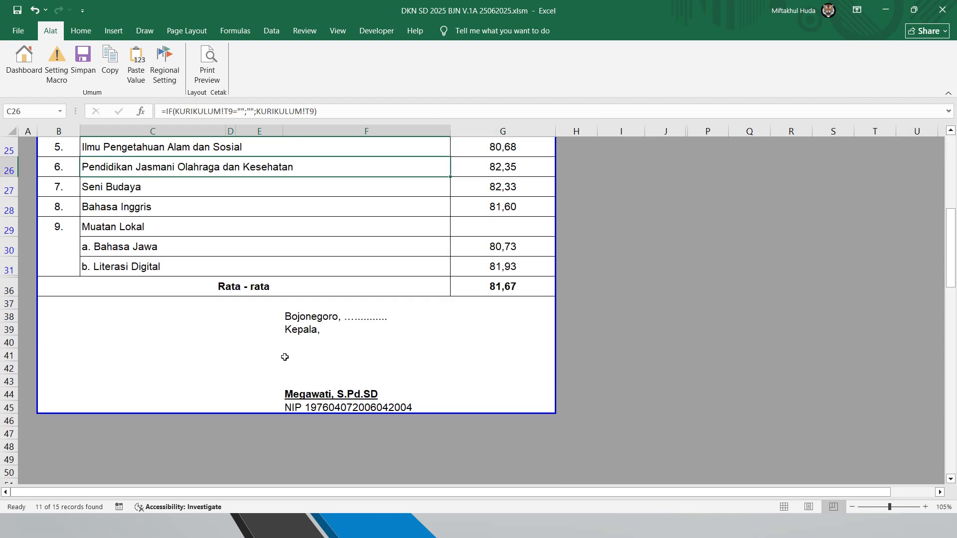
pyautogui.scroll(8, 285, 357)
pyautogui.click(298, 270)
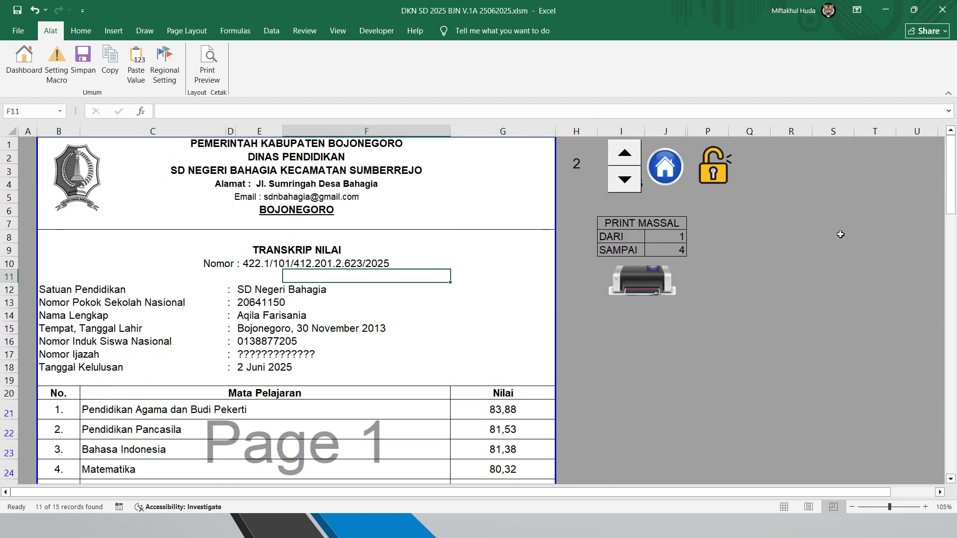
# Unlock the transcript sheet and inspect the school name line in its letterhead.
pyautogui.click(723, 172)
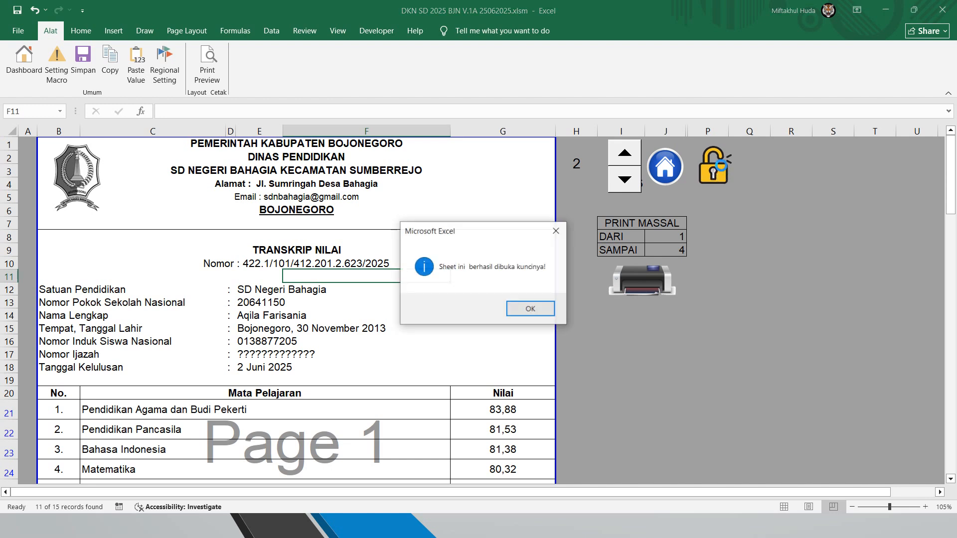
pyautogui.click(530, 309)
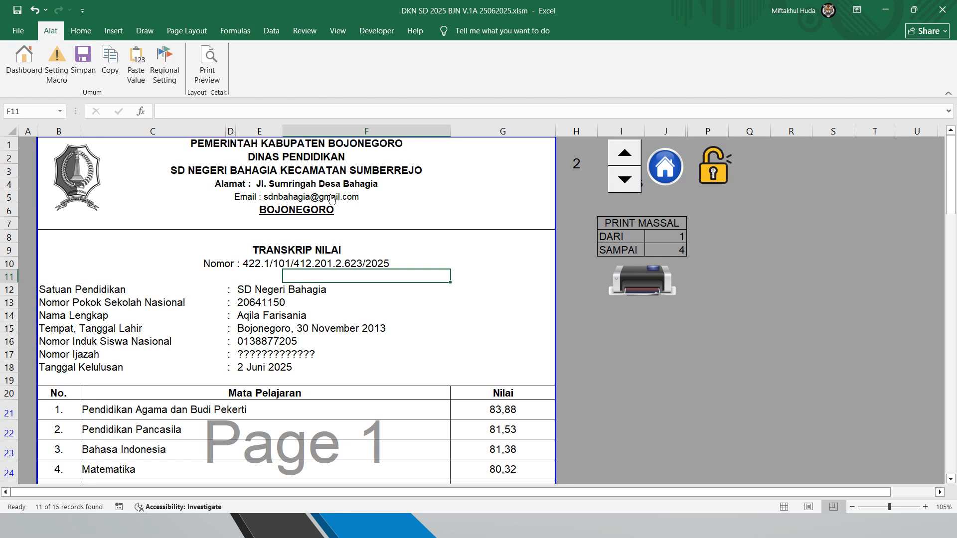
pyautogui.click(290, 169)
pyautogui.click(292, 113)
pyautogui.click(402, 277)
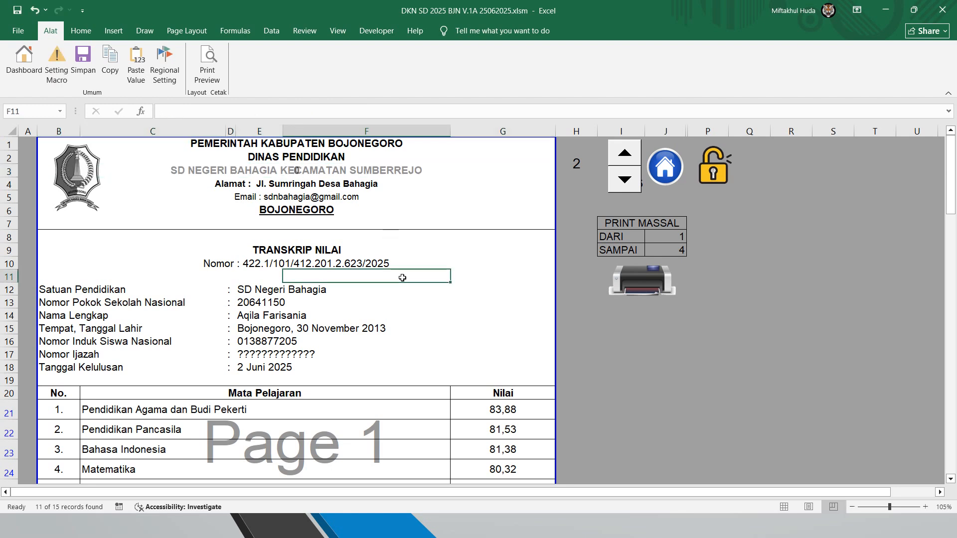
# Reopen the transcript sheet from the dashboard and check the letterhead's school name formula and the score table.
pyautogui.click(664, 177)
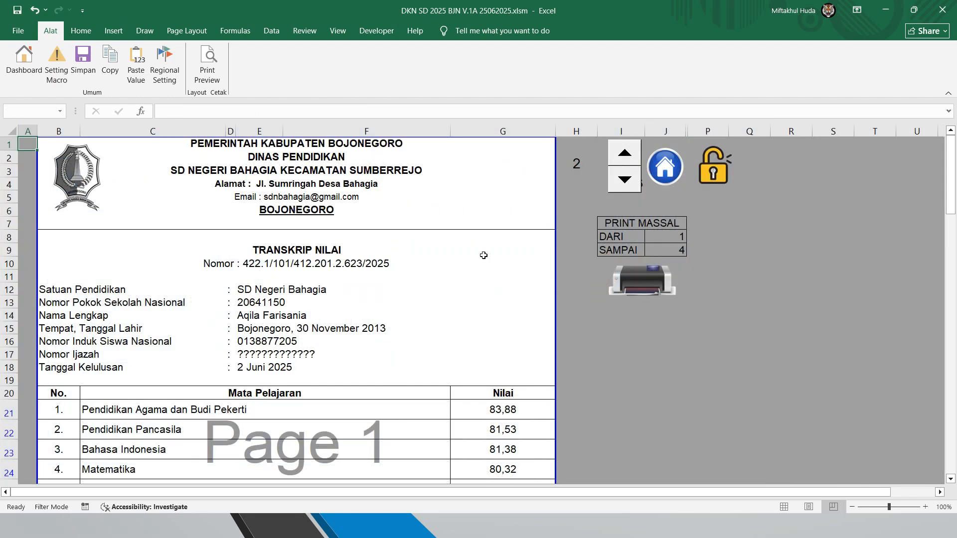
pyautogui.click(310, 170)
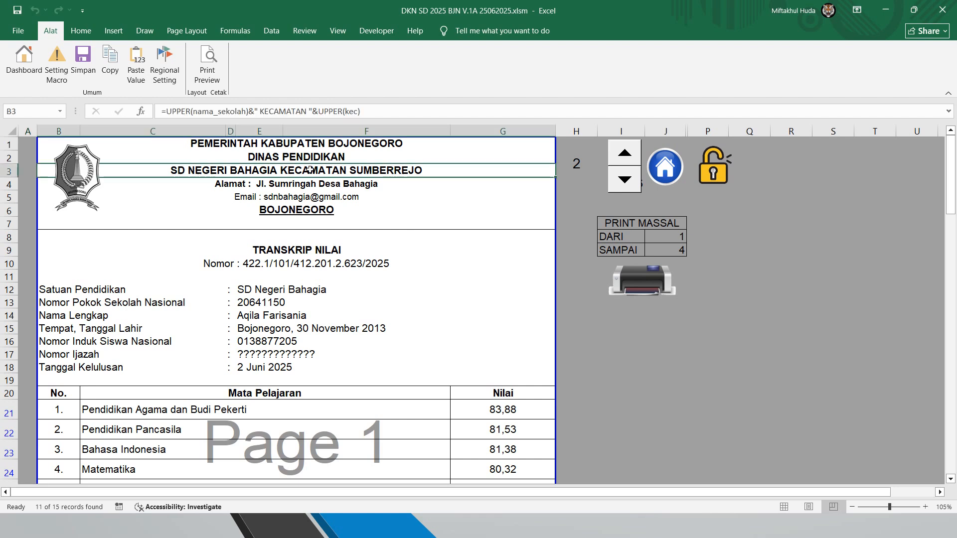
pyautogui.doubleClick(331, 172)
pyautogui.press('Return')
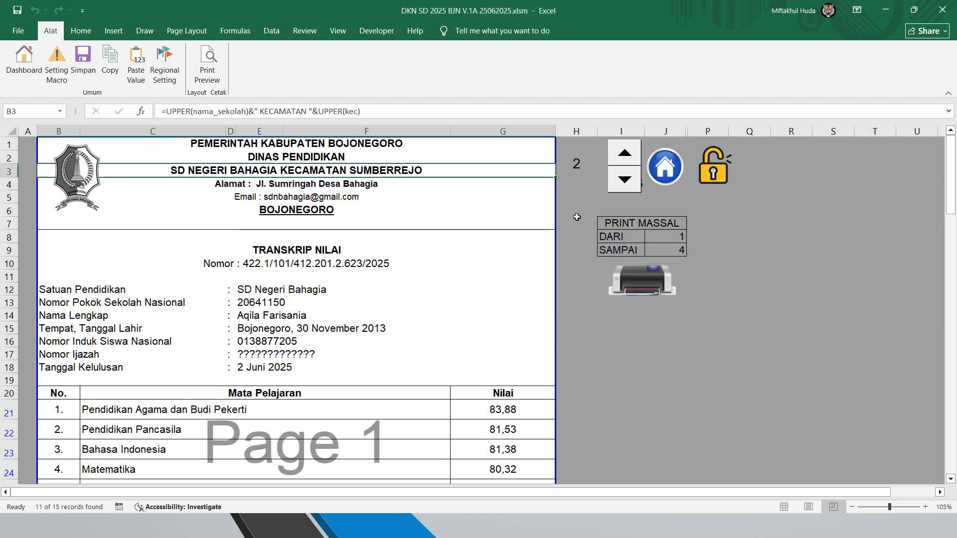
pyautogui.scroll(-4, 369, 325)
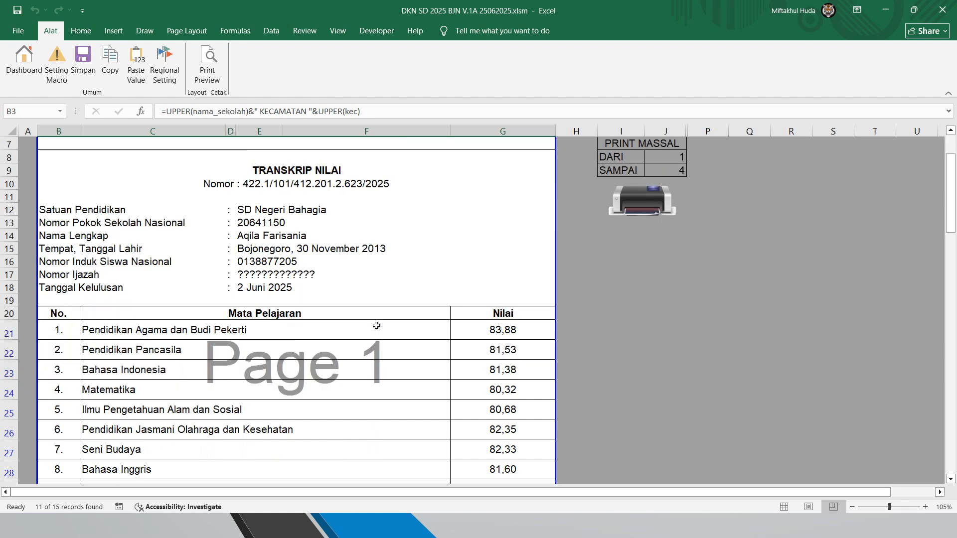
pyautogui.scroll(3, 466, 352)
pyautogui.scroll(1, 466, 352)
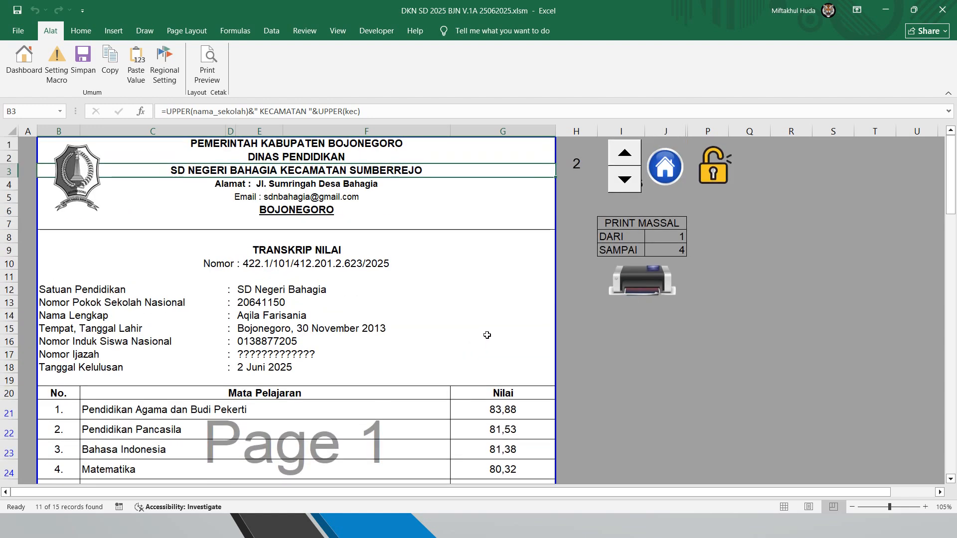
# Return to the dashboard and review the school identity fields, from the school name to the province.
pyautogui.click(666, 170)
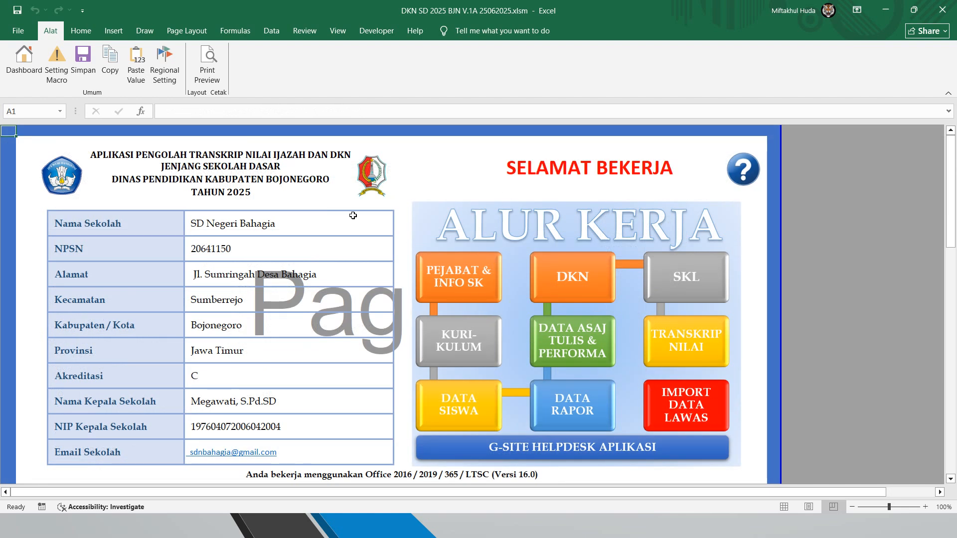
pyautogui.click(289, 227)
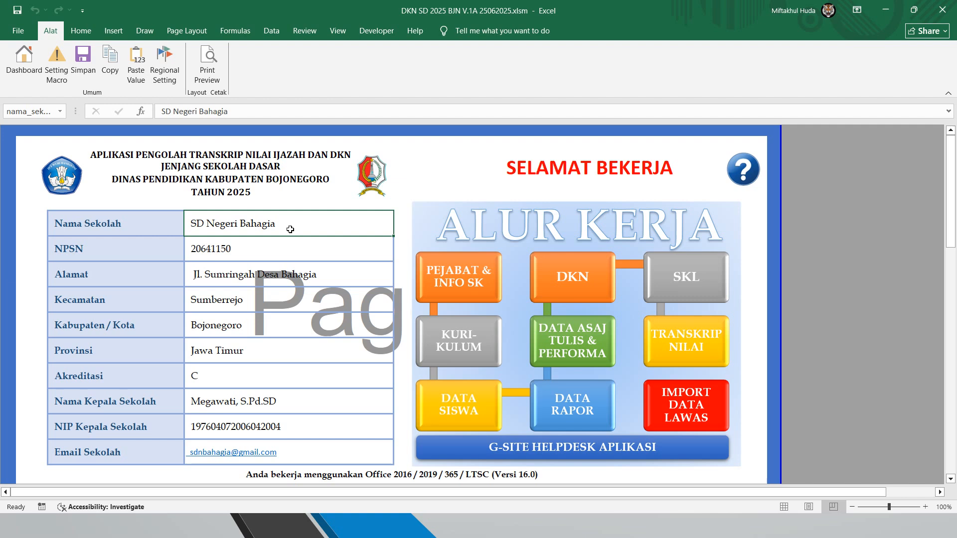
pyautogui.click(246, 238)
pyautogui.click(228, 289)
pyautogui.click(254, 341)
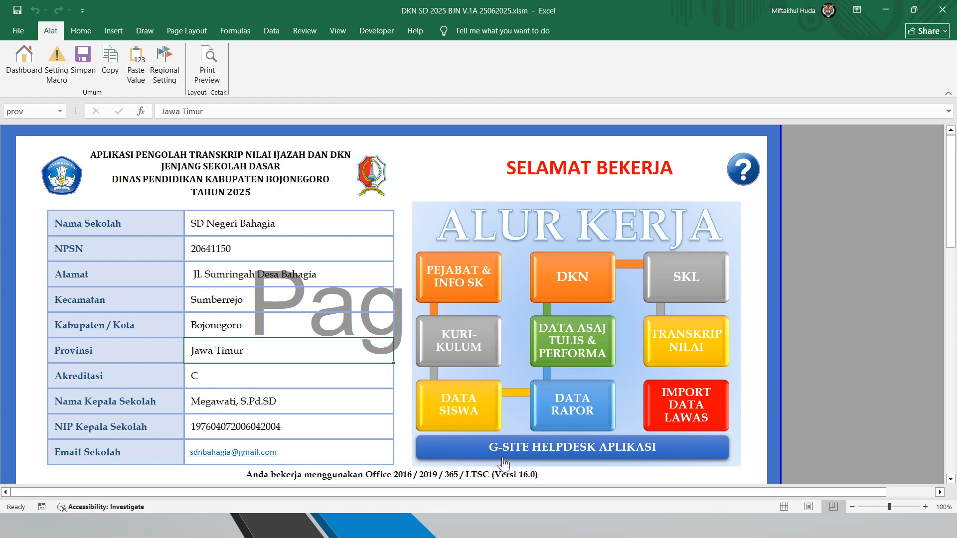
# Open the G-Site Helpdesk Aplikasi website from the dashboard, look through its page, and switch back to the Excel workbook.
pyautogui.click(588, 454)
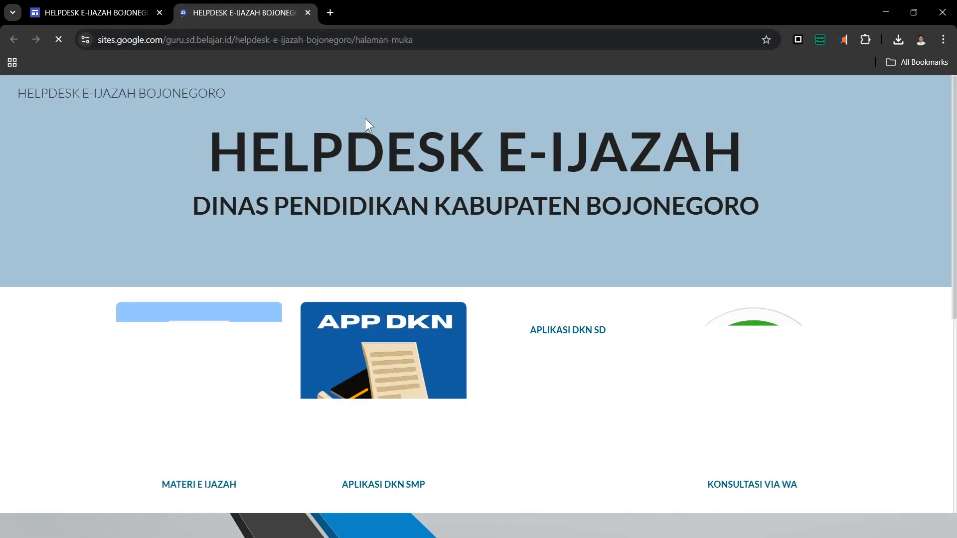
pyautogui.scroll(-4, 496, 291)
pyautogui.scroll(-3, 492, 285)
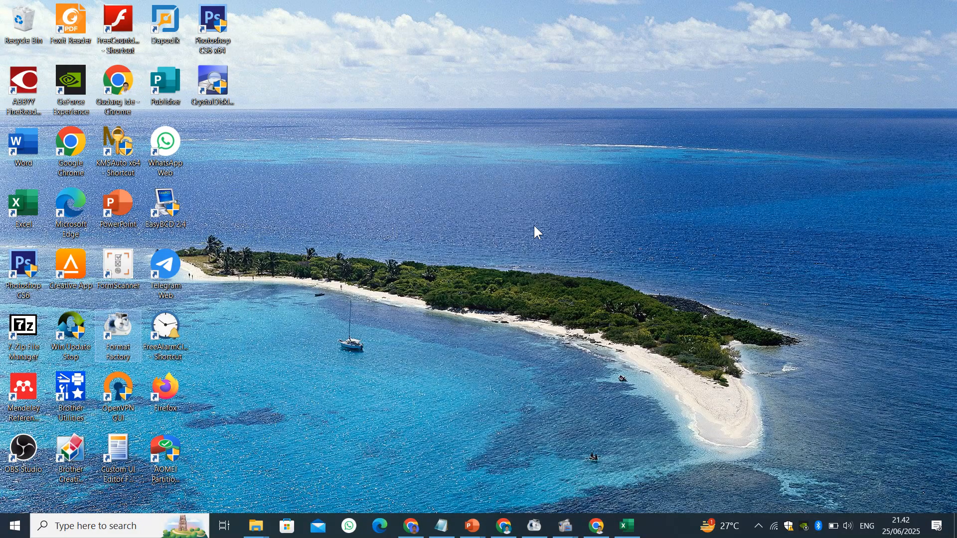
pyautogui.click(627, 526)
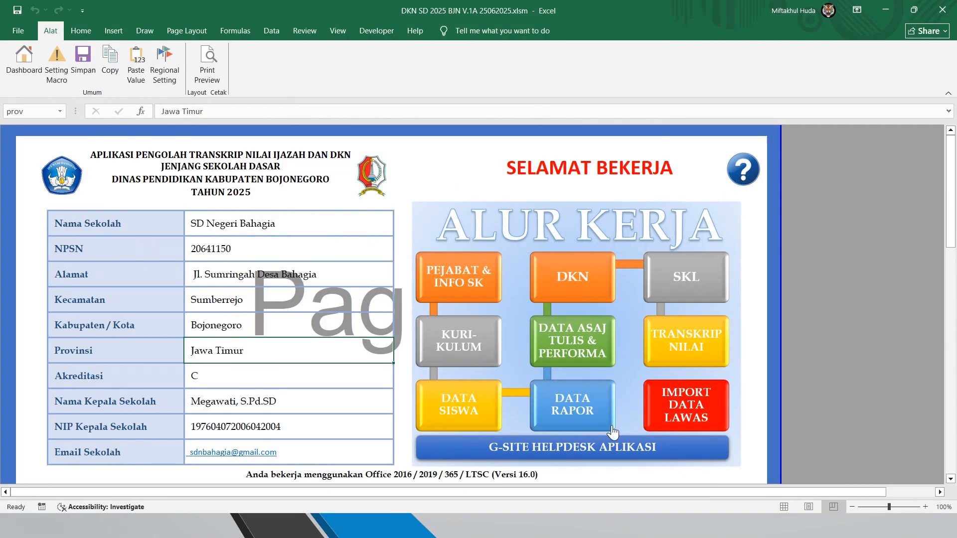
# Open the usage instructions (Petunjuk Penggunaan) from the dashboard and read through the numbered points.
pyautogui.scroll(-3, 518, 295)
pyautogui.scroll(3, 518, 295)
pyautogui.click(743, 169)
pyautogui.scroll(-5, 462, 362)
pyautogui.scroll(5, 462, 362)
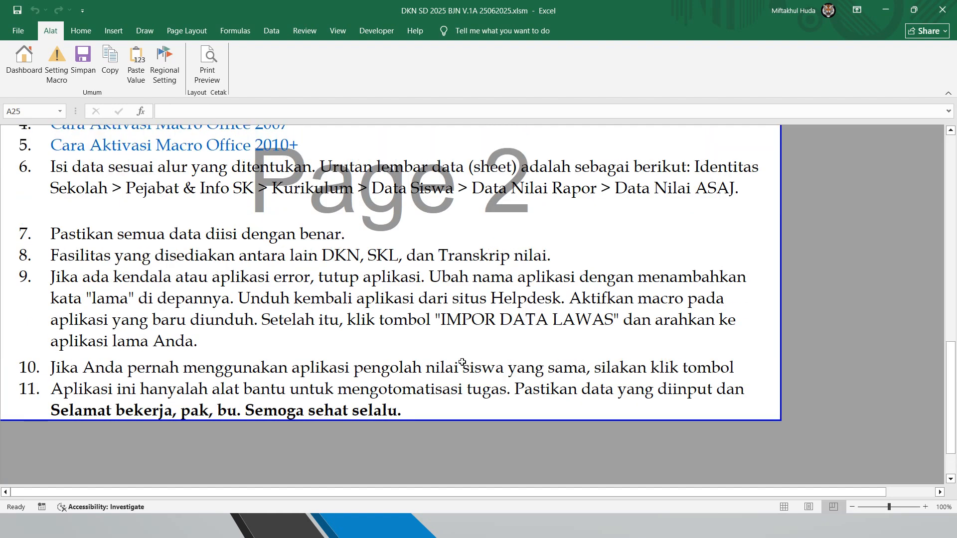
pyautogui.scroll(-4, 492, 339)
pyautogui.scroll(3, 281, 187)
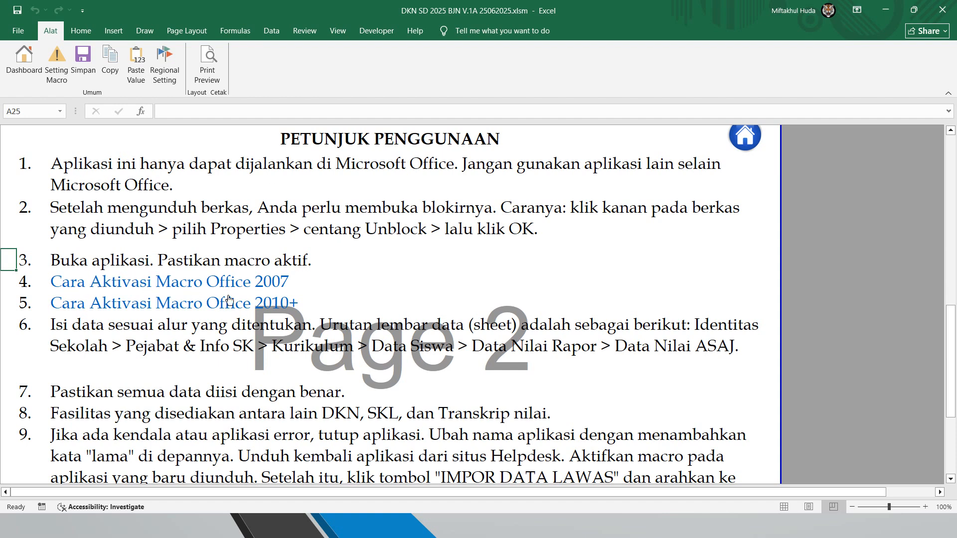
# Open the linked video on activating macros in Office 2007, close it, and switch back to the Excel workbook.
pyautogui.click(190, 287)
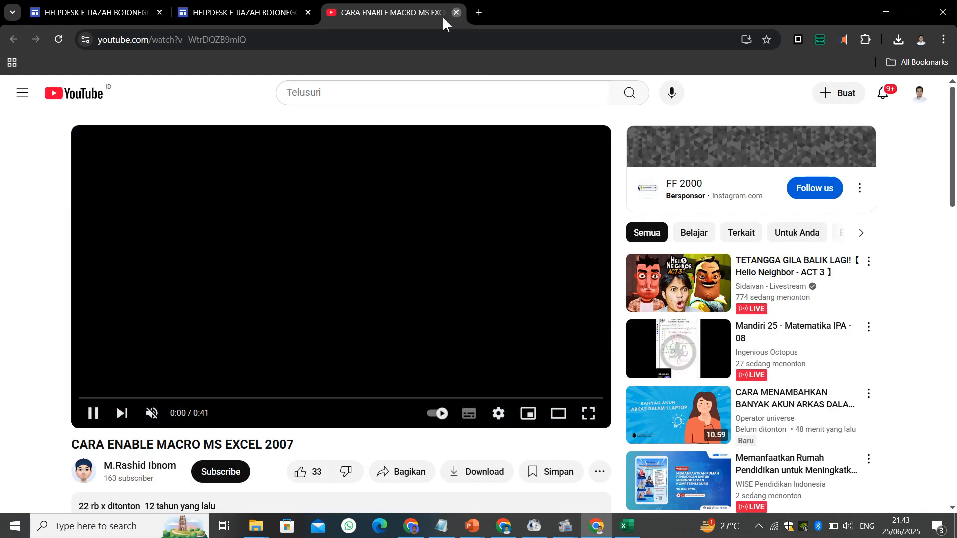
pyautogui.click(455, 12)
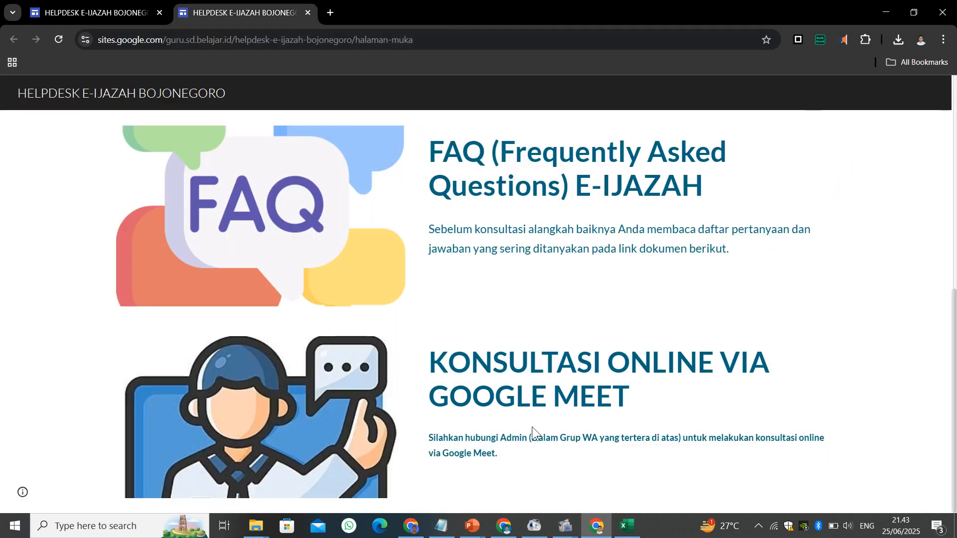
pyautogui.click(625, 525)
# Return to the dashboard from the usage instructions and save the workbook.
pyautogui.click(747, 139)
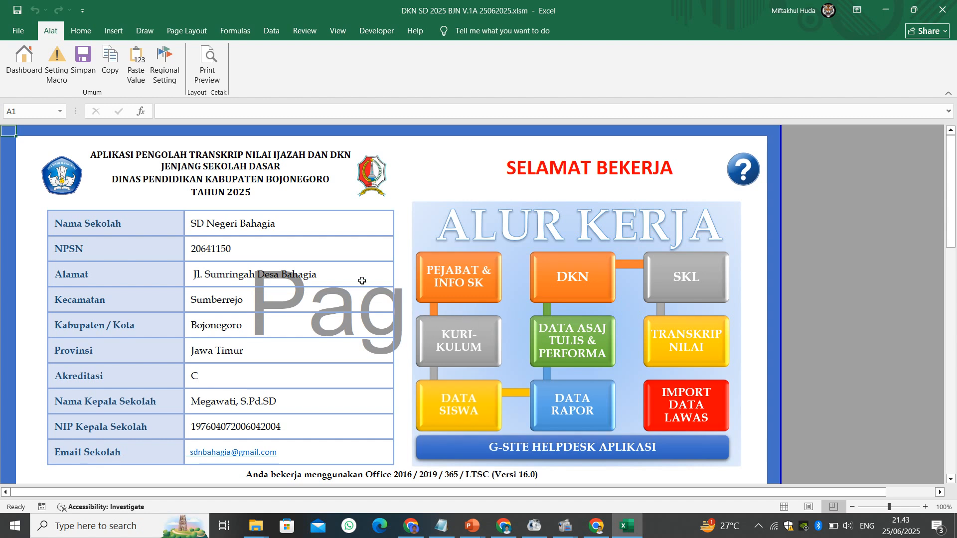
pyautogui.click(339, 243)
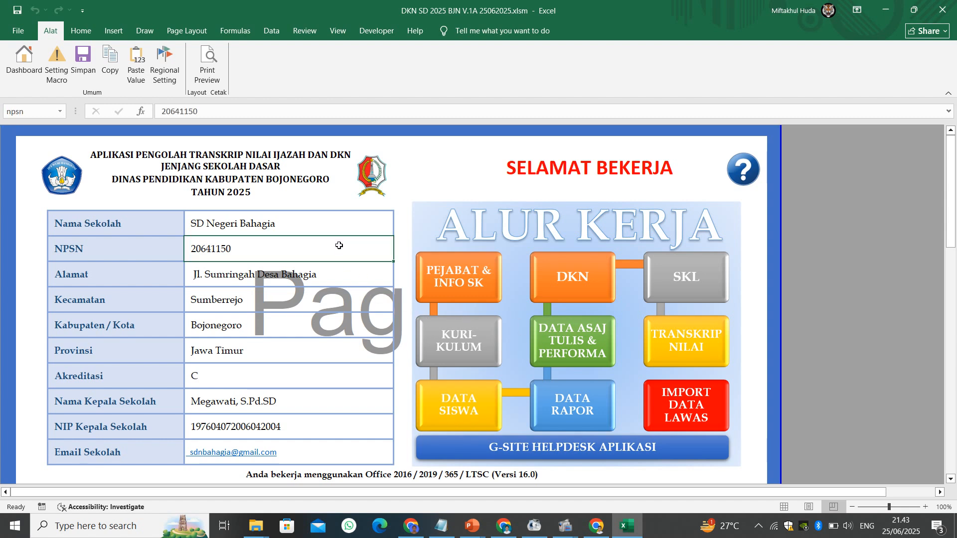
pyautogui.click(84, 74)
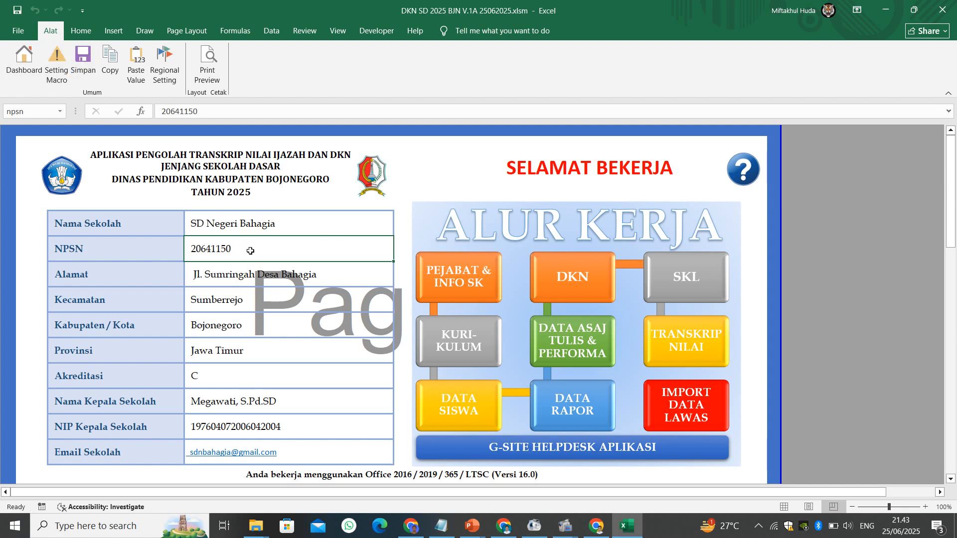